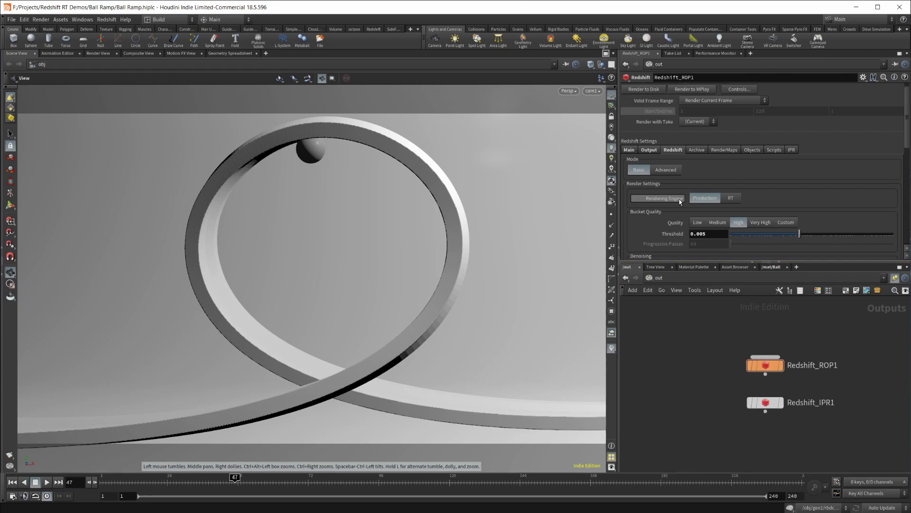
- Set Redshift_ROP1's rendering engine to RT and confirm Progressive Passes at 64
scroll(752, 152, "down", 2)
scroll(895, 116, "up", 2)
scroll(904, 116, "down", 4)
scroll(753, 153, "up", 3)
scroll(731, 171, "down", 1)
scroll(719, 178, "down", 2)
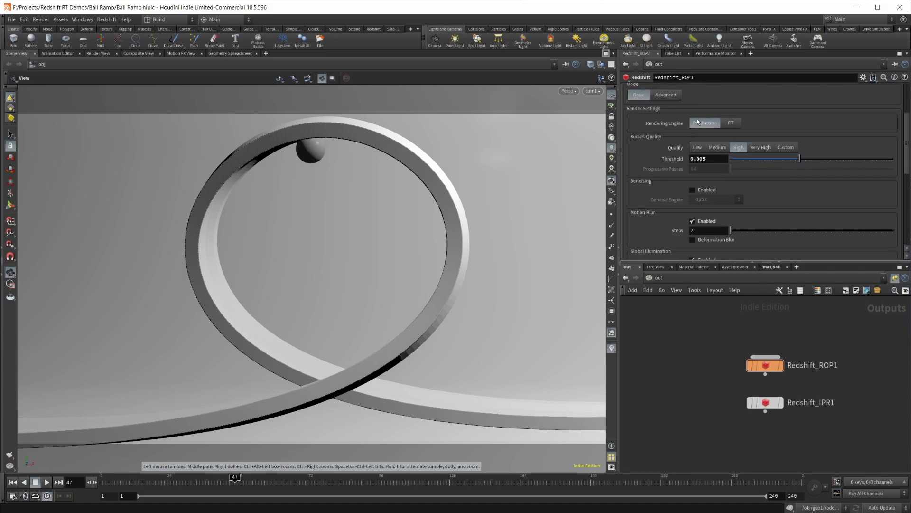
left_click(736, 126)
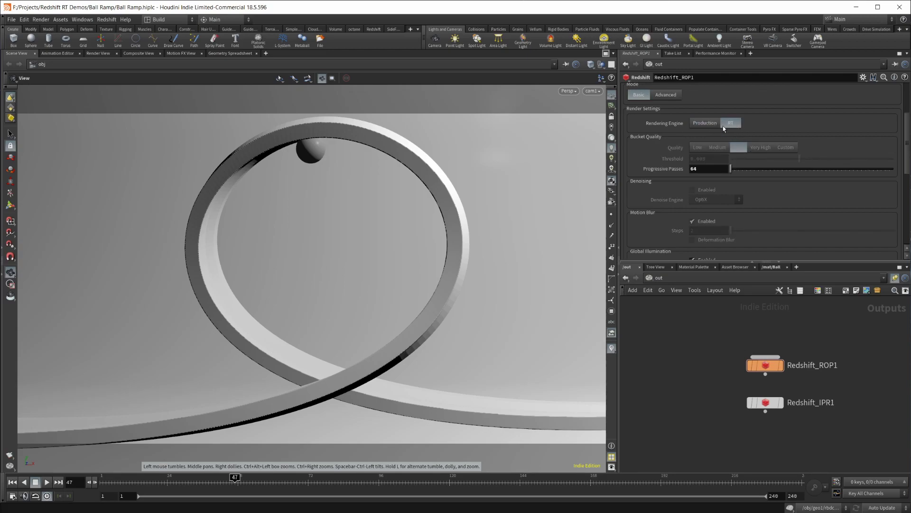
scroll(665, 195, "down", 3)
scroll(678, 200, "up", 5)
left_click(704, 124)
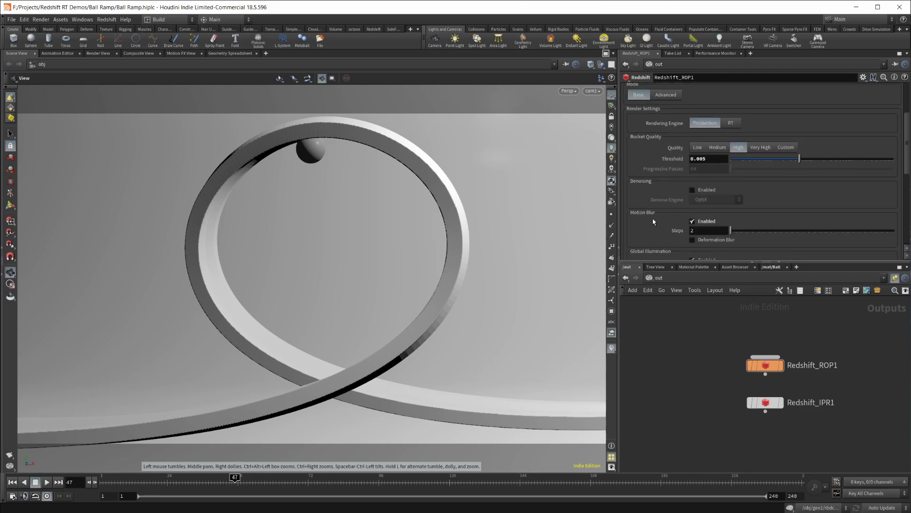
left_click(730, 123)
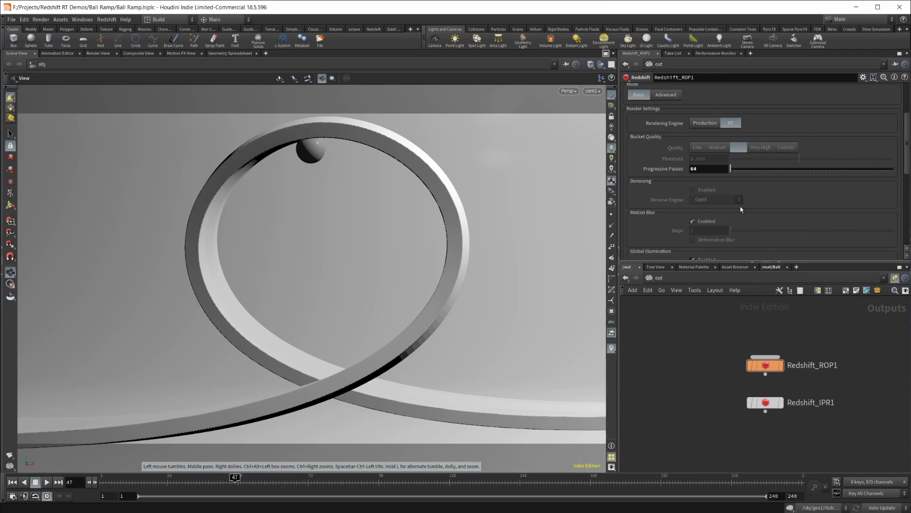
scroll(656, 212, "up", 1)
key("Return")
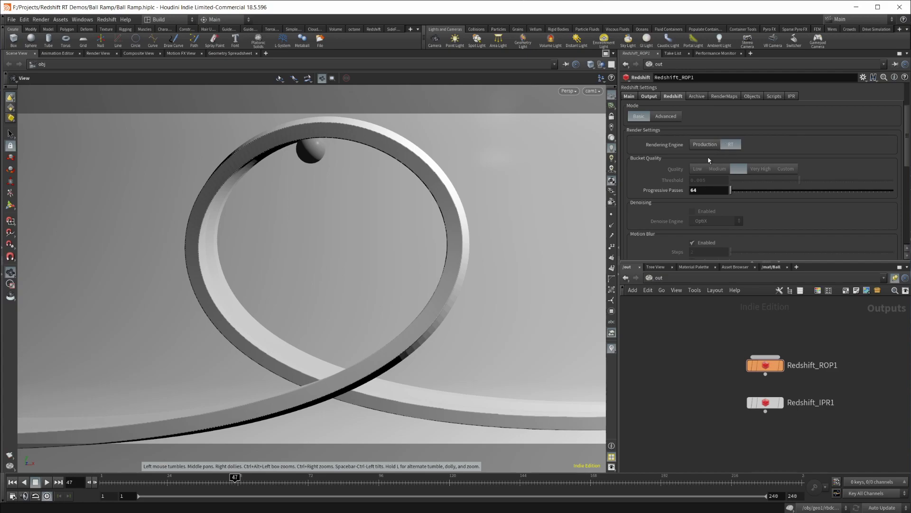
- Switch Redshift_ROP1 to Advanced mode and review the Globals settings with RT as the engine
left_click(666, 116)
scroll(666, 185, "up", 2)
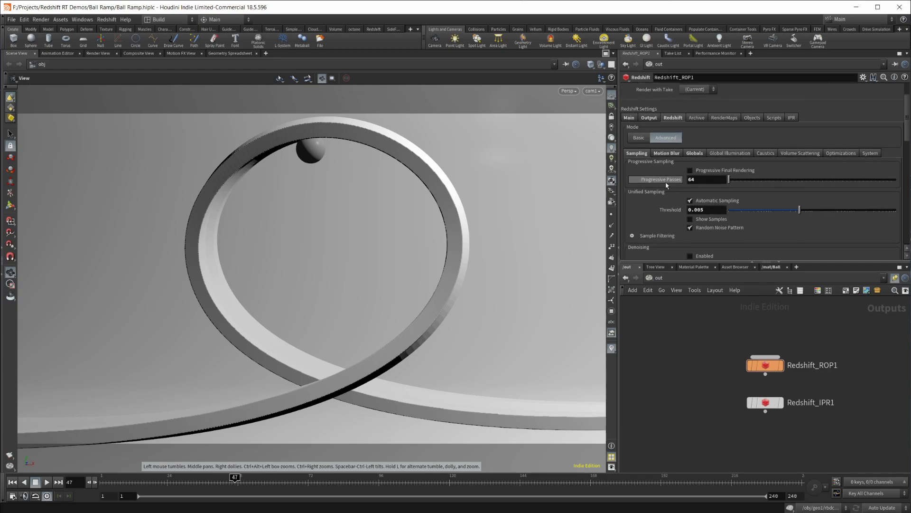
left_click(645, 138)
left_click(732, 164)
left_click(669, 136)
scroll(712, 151, "down", 1)
left_click(700, 135)
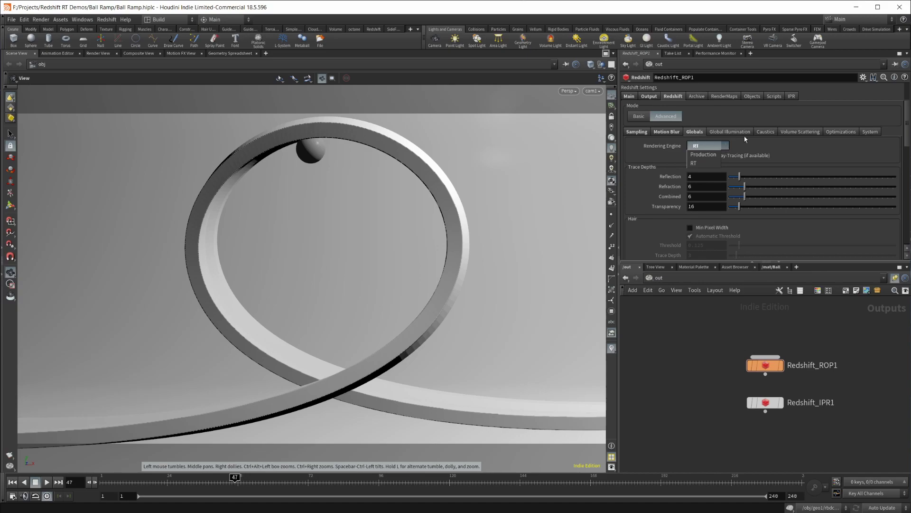
left_click(702, 147)
scroll(728, 187, "down", 3)
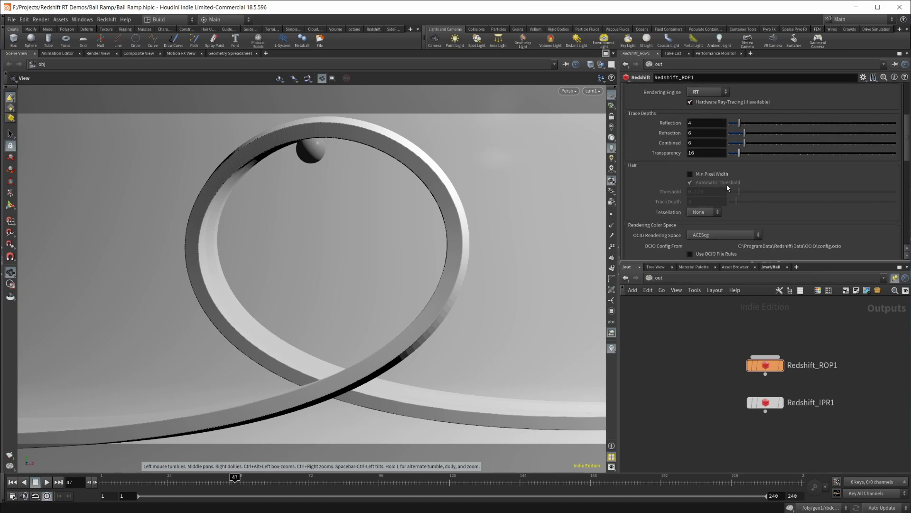
scroll(710, 198, "up", 3)
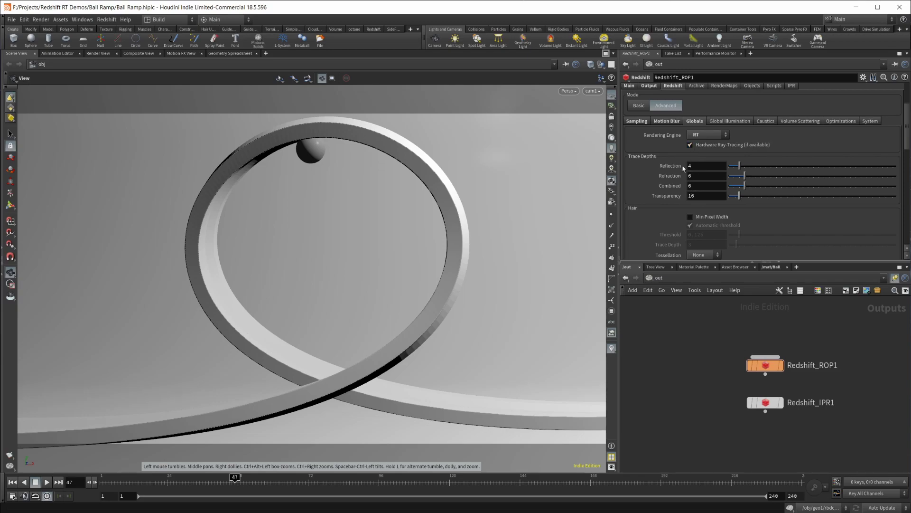
scroll(671, 183, "down", 5)
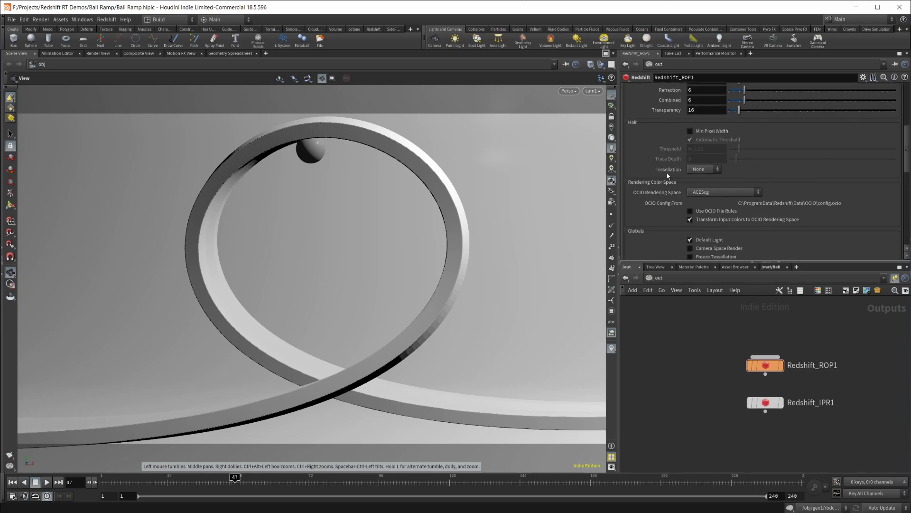
left_click(715, 194)
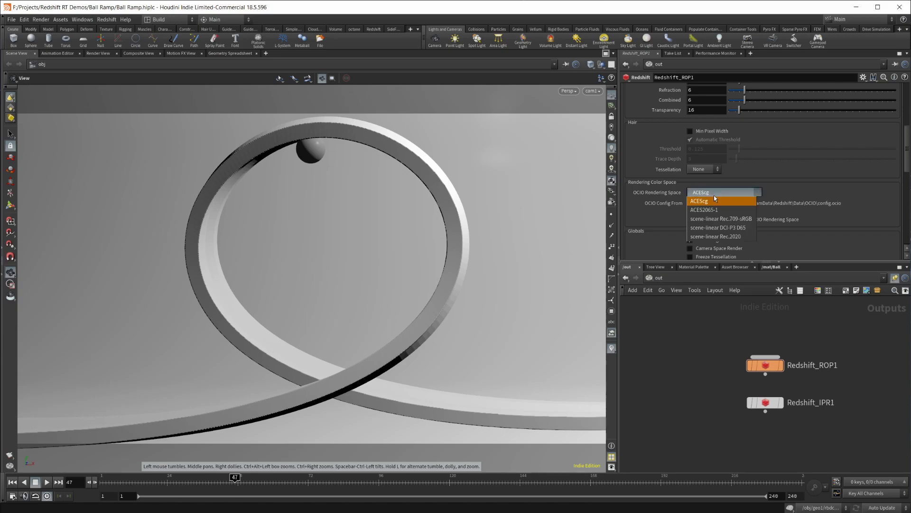
left_click(793, 192)
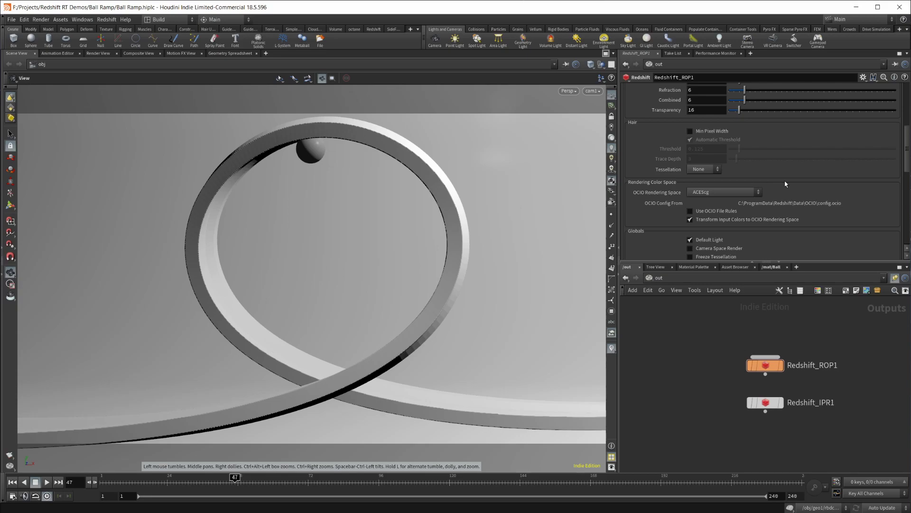
- Set Redshift_ROP1 back to Basic mode and render the current frame to MPlay
scroll(785, 184, "down", 1)
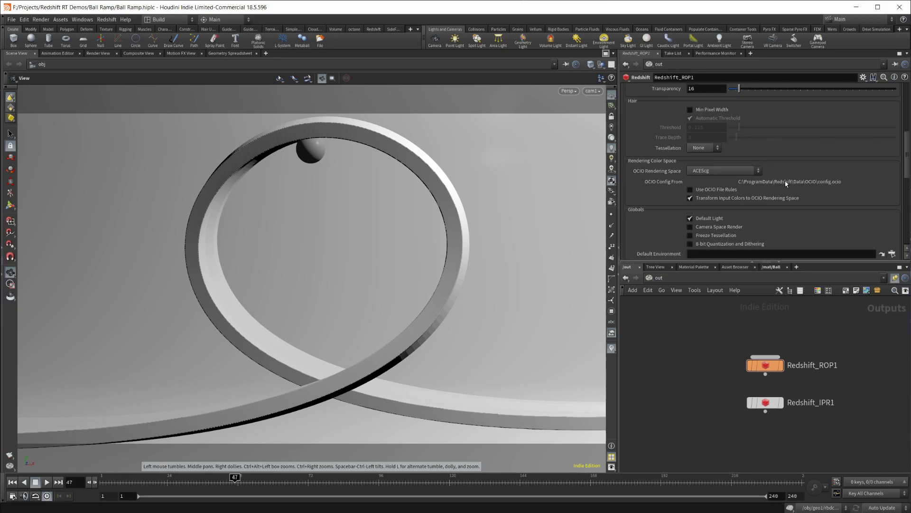
scroll(785, 181, "up", 2)
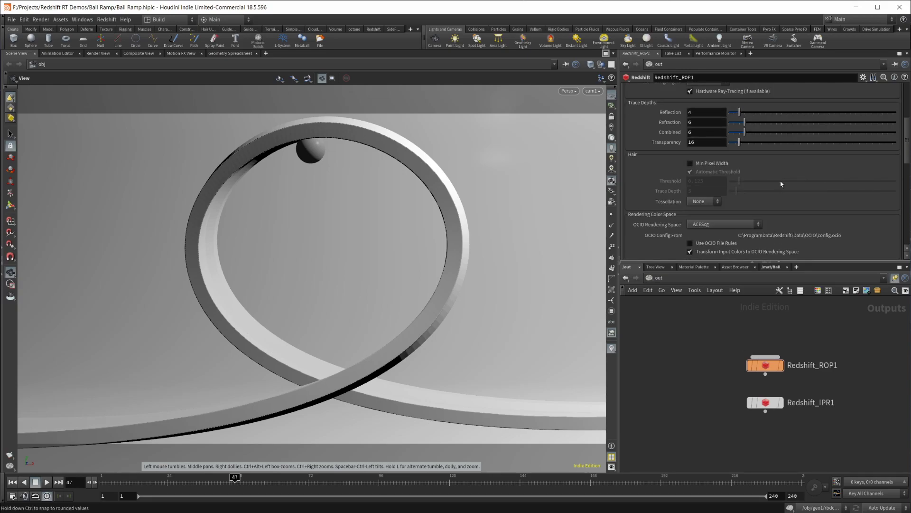
scroll(767, 222, "up", 3)
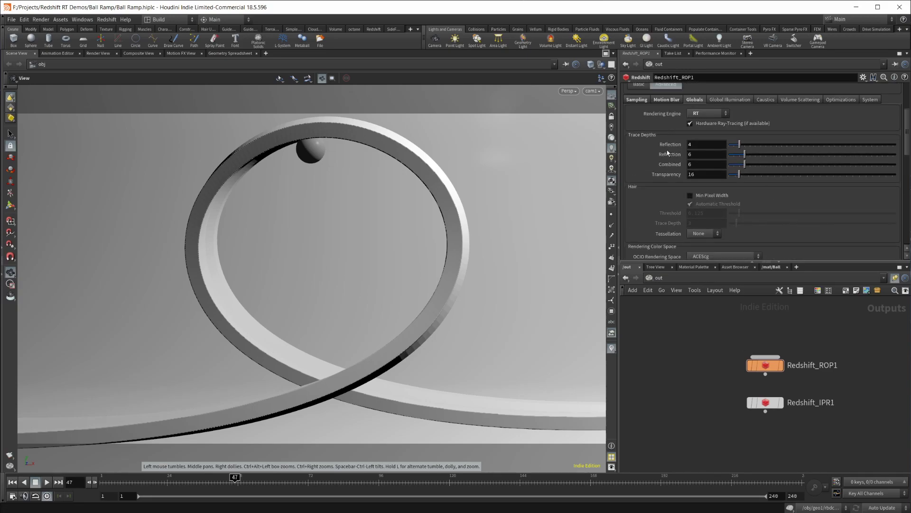
scroll(686, 140, "up", 4)
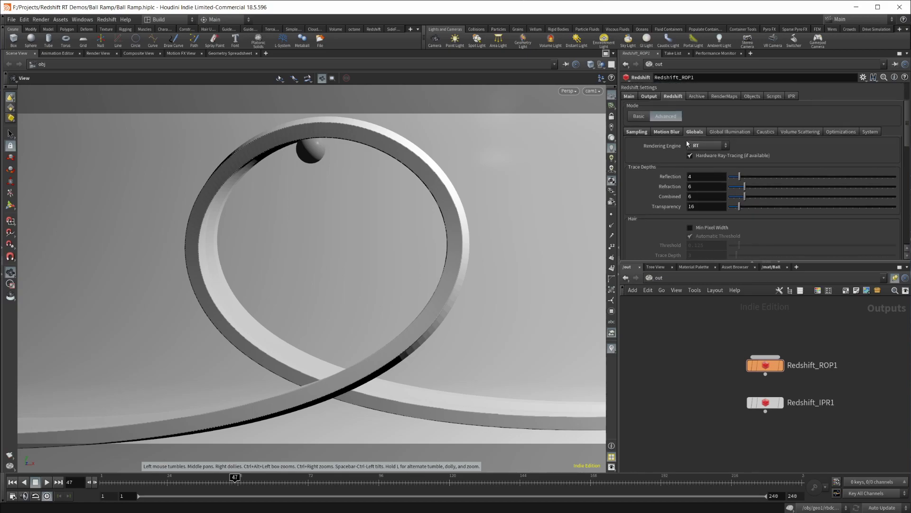
left_click(374, 29)
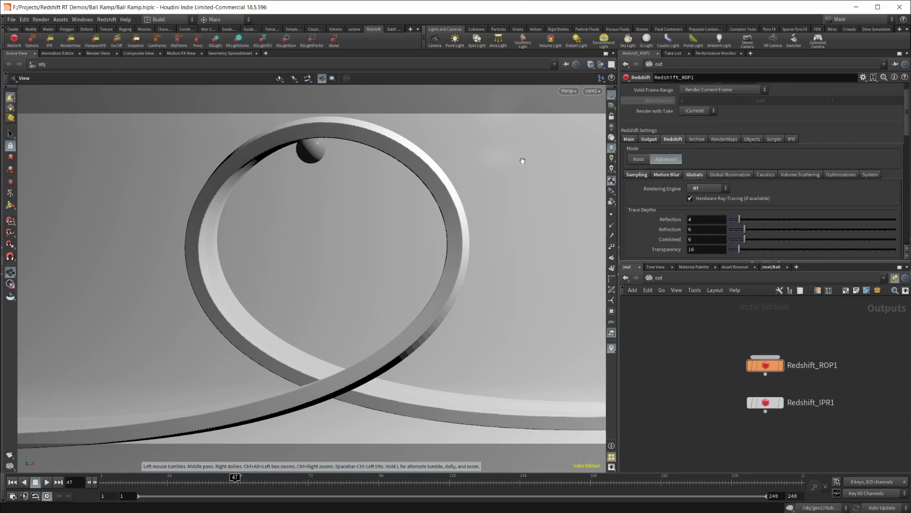
scroll(745, 174, "up", 1)
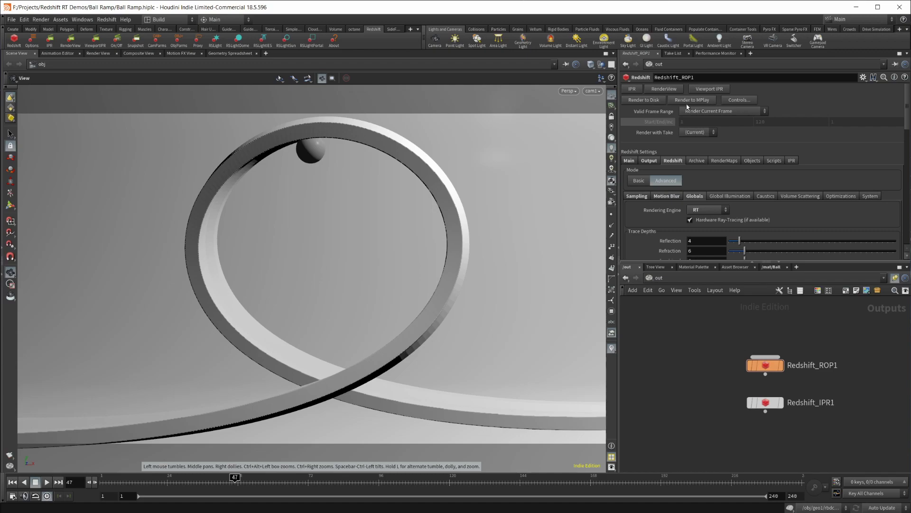
left_click(639, 180)
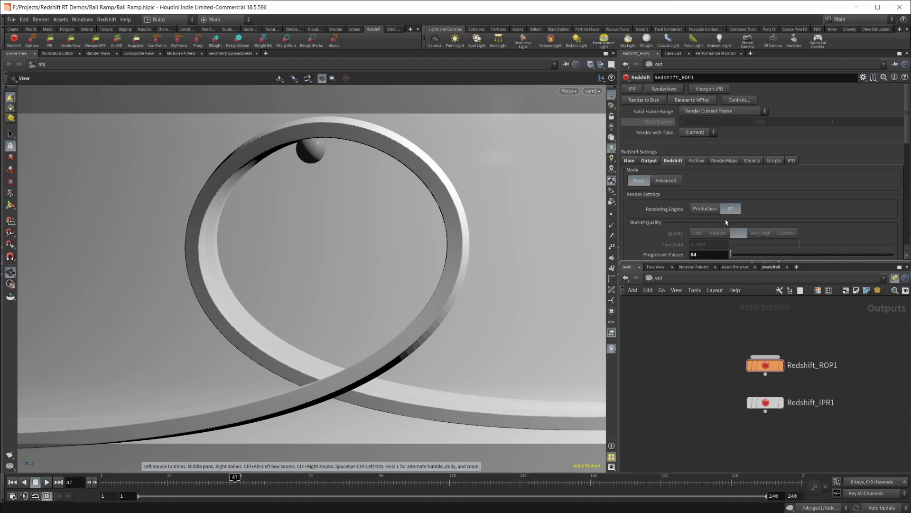
left_click(694, 100)
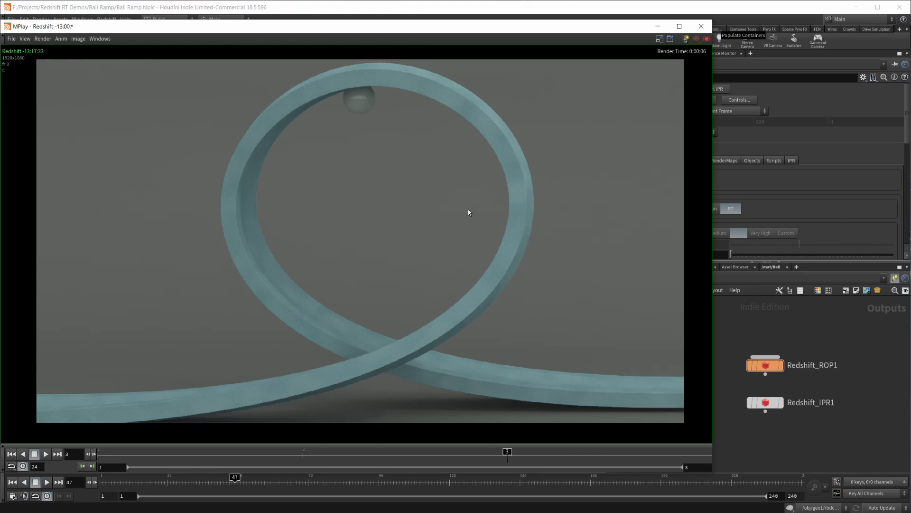
- Bring the main Houdini window back in front of MPlay
left_click(824, 199)
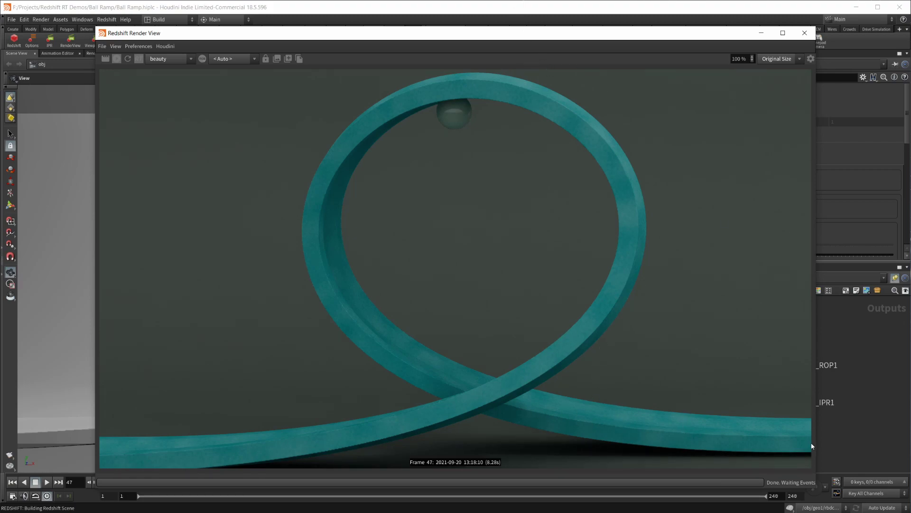
- Resize and reposition the Render View window, then restart the frame's render
left_click_drag(820, 494, 647, 388)
scroll(334, 204, "down", 3)
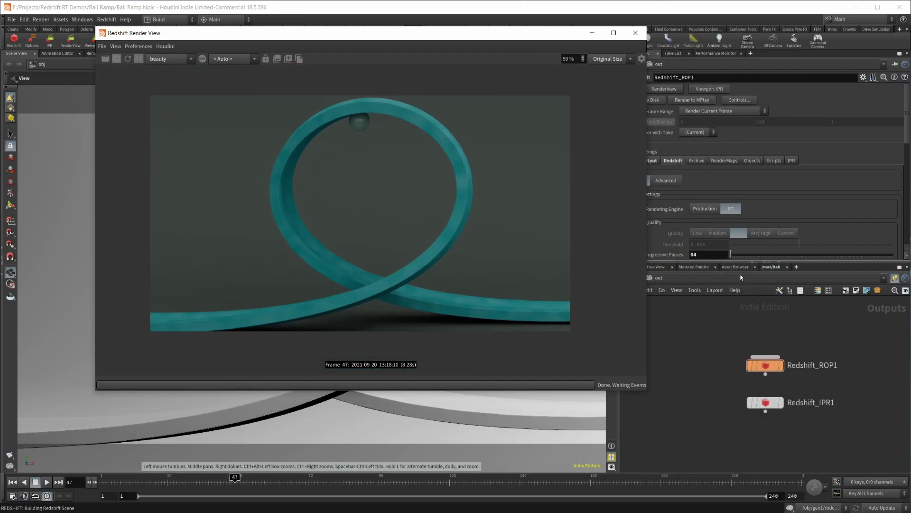
left_click_drag(431, 34, 413, 39)
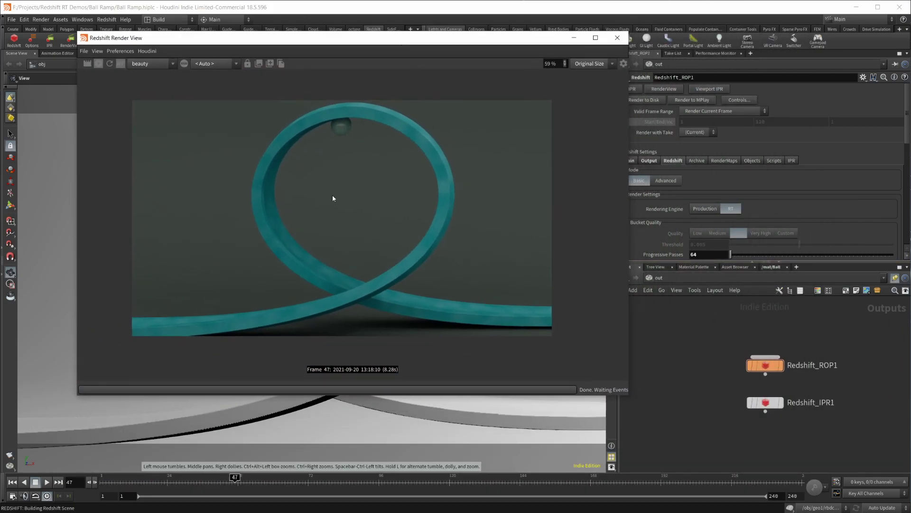
left_click(110, 64)
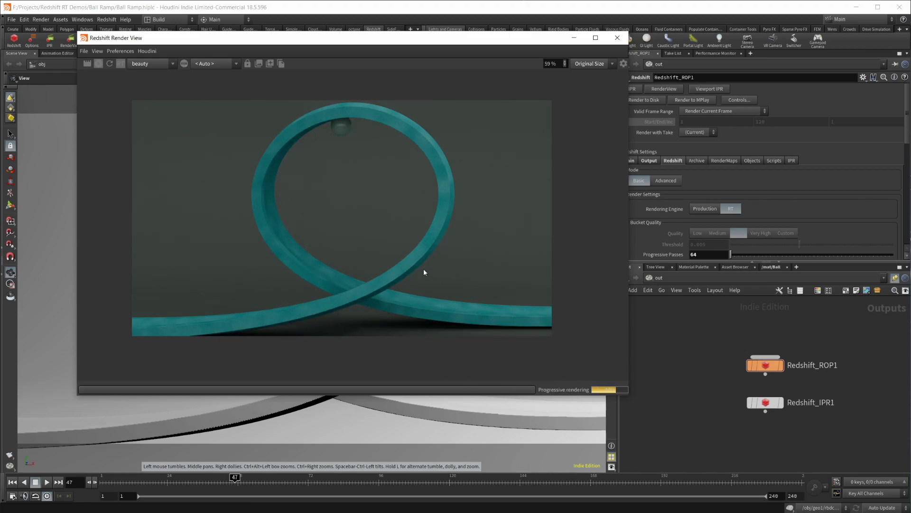
- Step Progressive Passes through 32, 16, 32 and finally 64, re-rendering each time
left_click(707, 254)
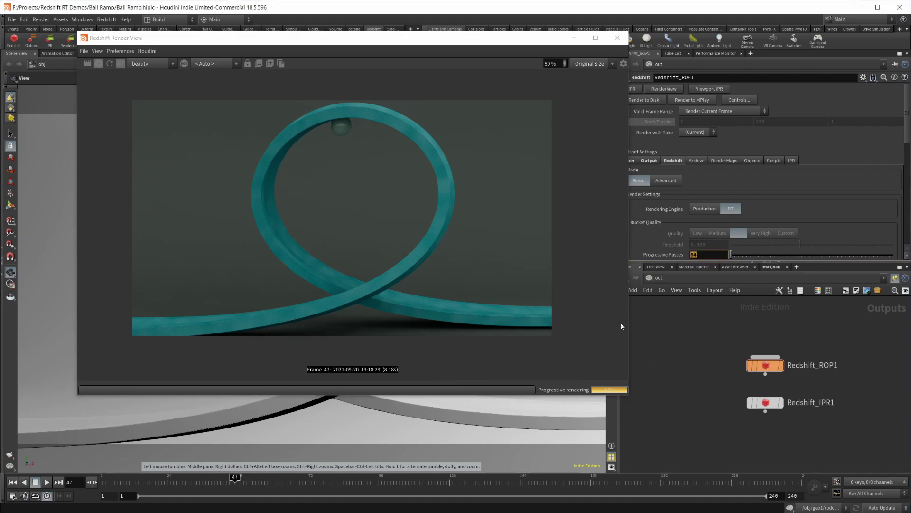
type("32")
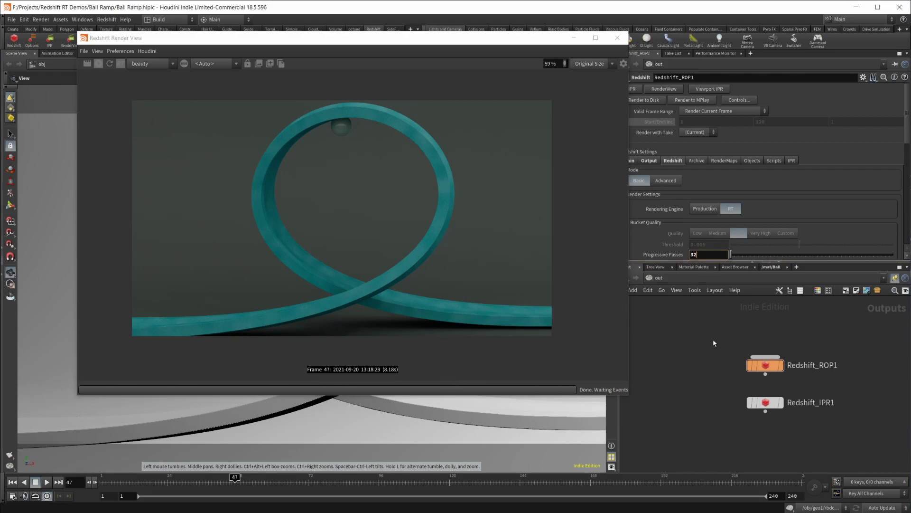
key("Return")
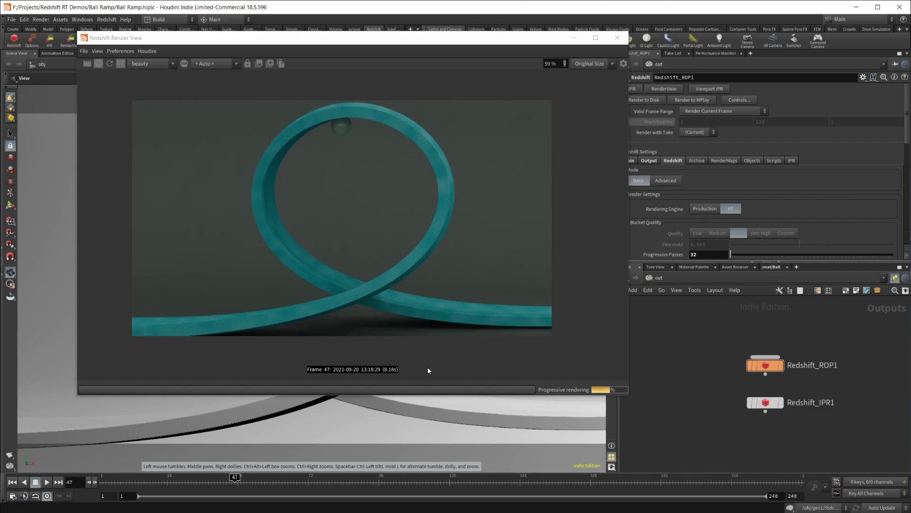
left_click(702, 254)
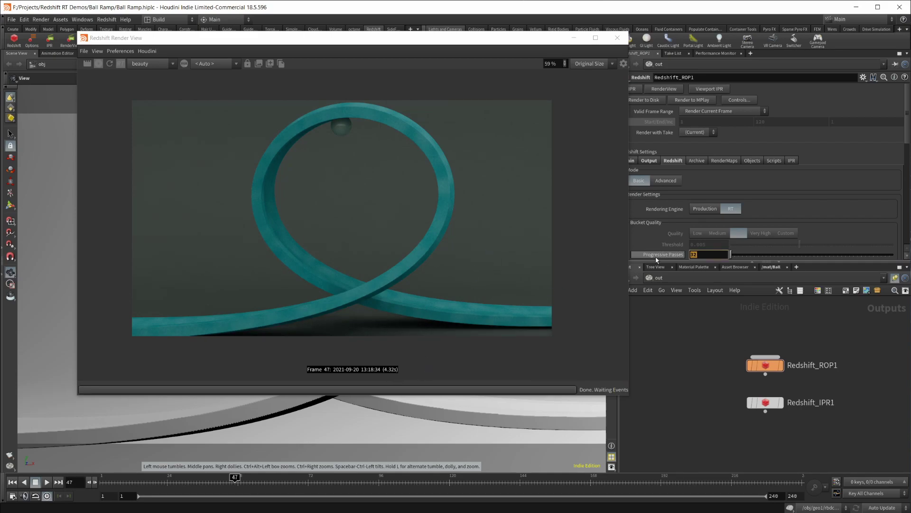
type("16")
key("Return")
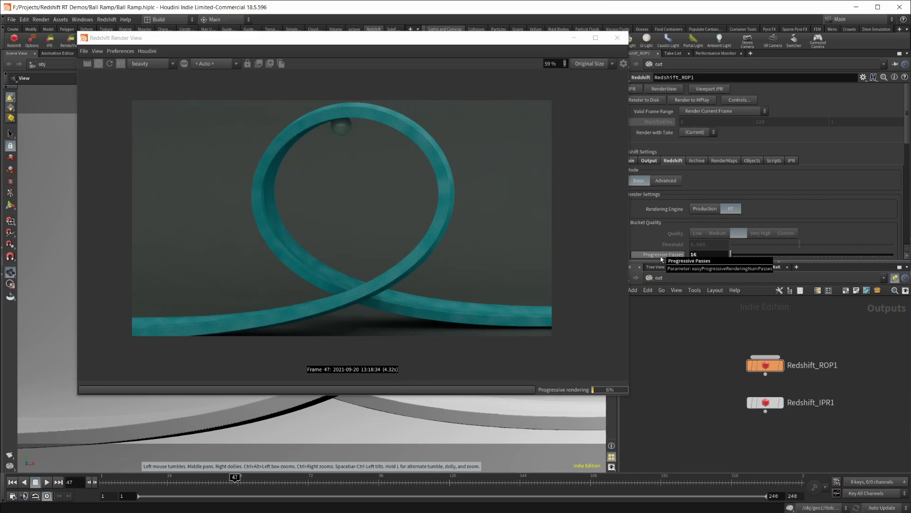
left_click(714, 257)
type("32")
key("Return")
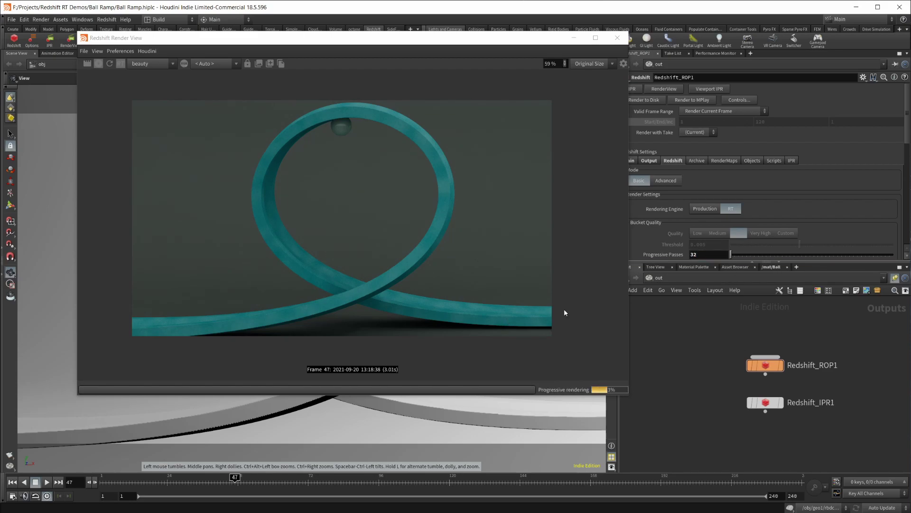
type("64")
key("Return")
double_click(709, 255)
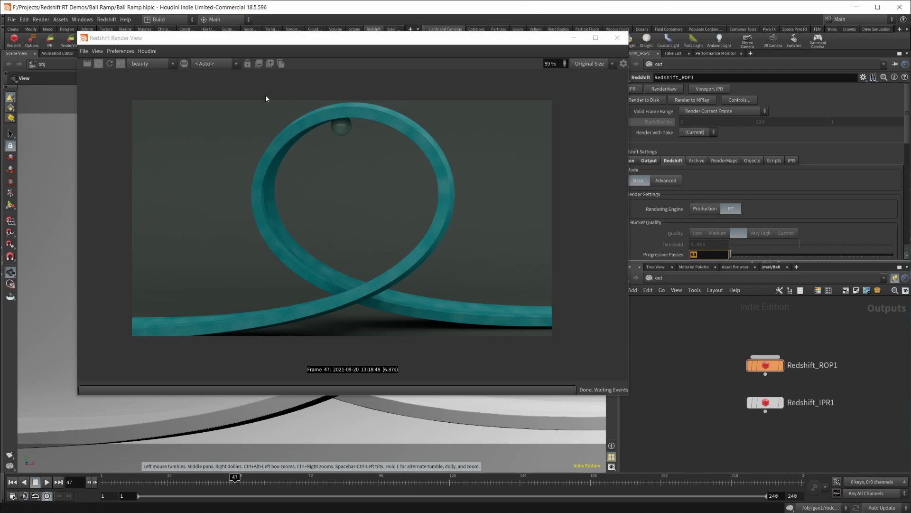
- Move the Render View aside and restart the interactive RT render of the ball ramp
left_click_drag(158, 43, 153, 87)
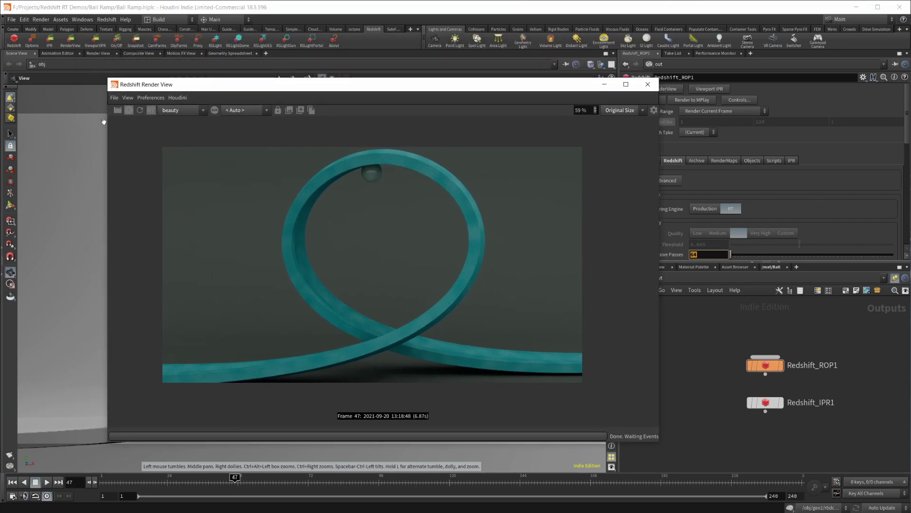
left_click(151, 110)
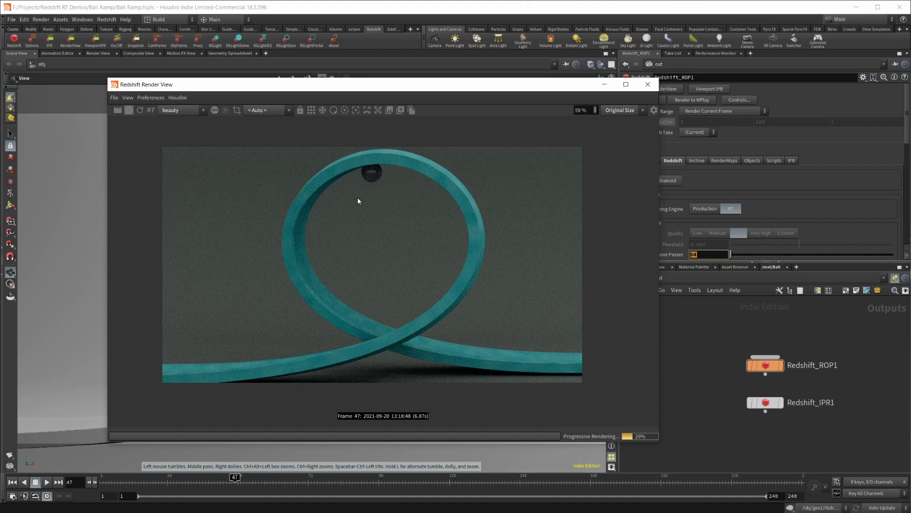
left_click(152, 110)
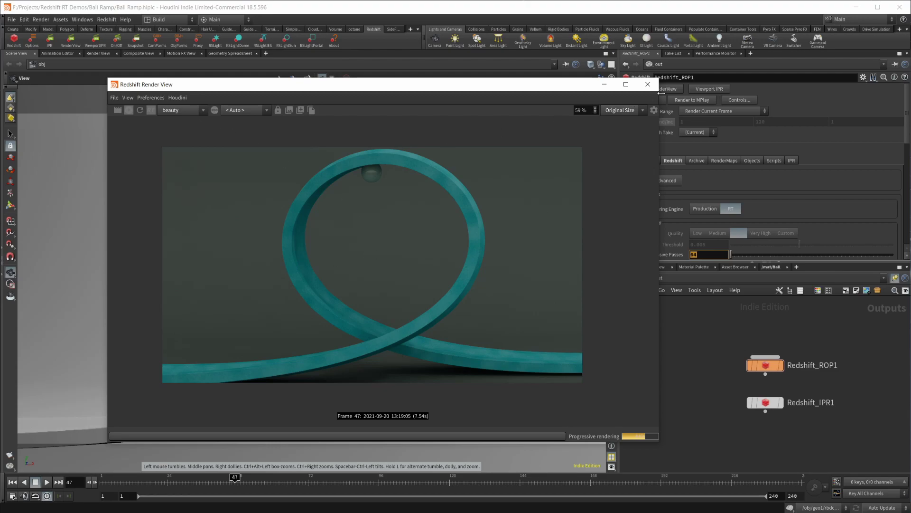
- Close the Render View and switch Redshift_ROP1's rendering engine to Production
left_click(648, 84)
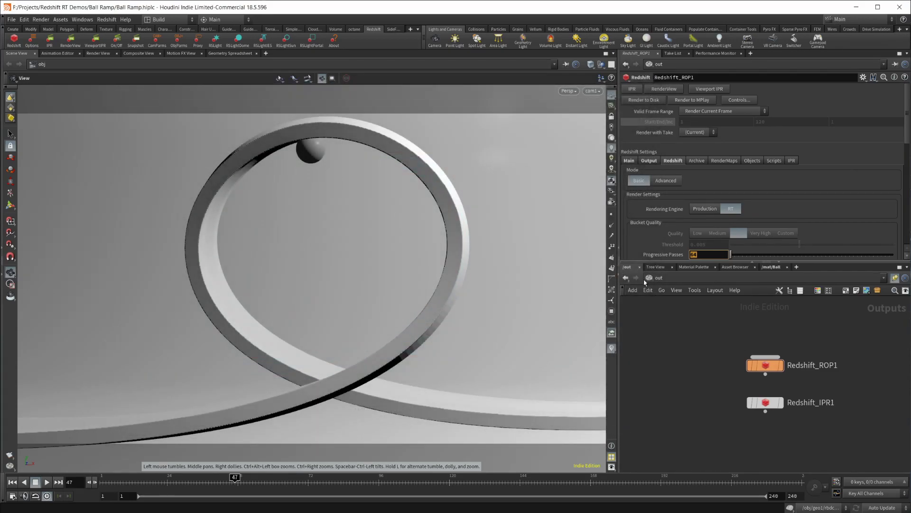
left_click(714, 209)
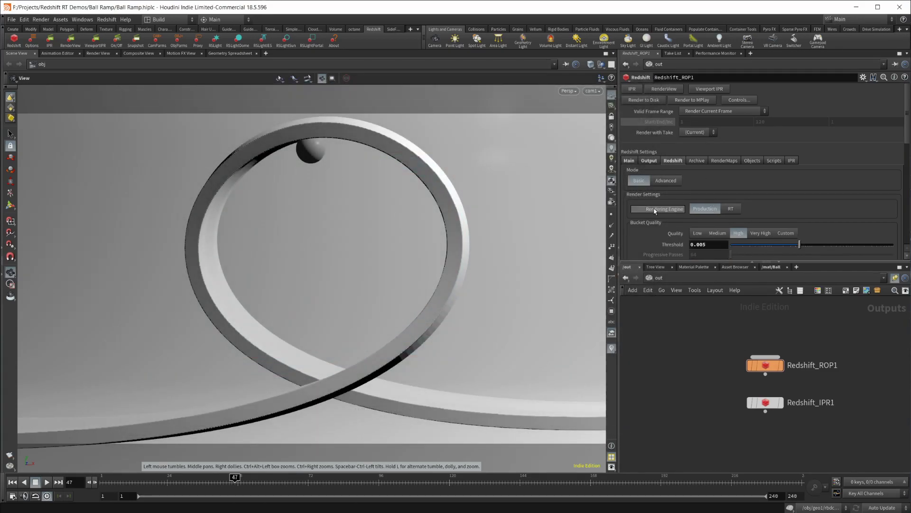
scroll(670, 213, "down", 1)
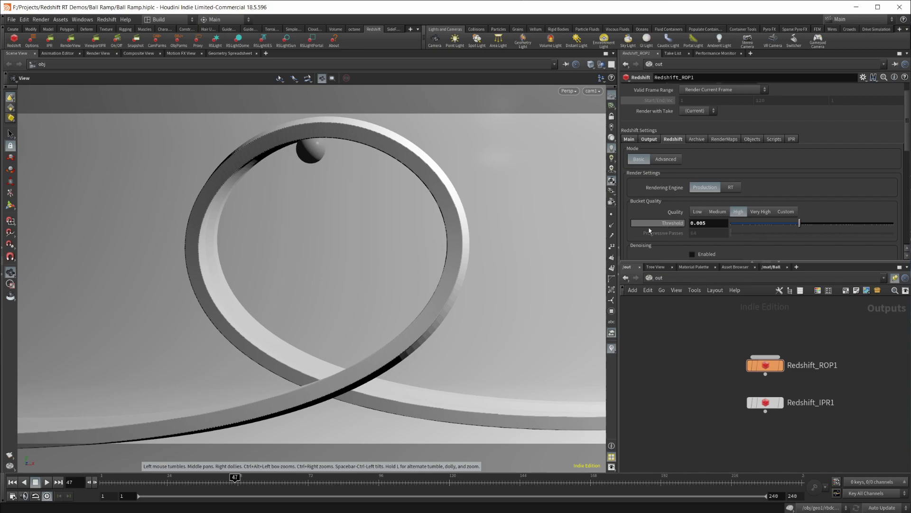
scroll(675, 124, "up", 2)
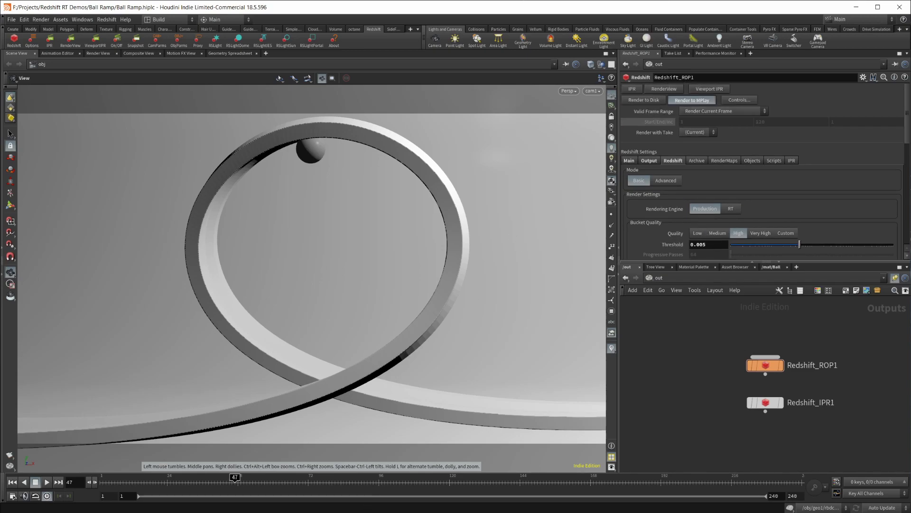
- Render the ball ramp frame to MPlay using the Production engine
left_click(692, 100)
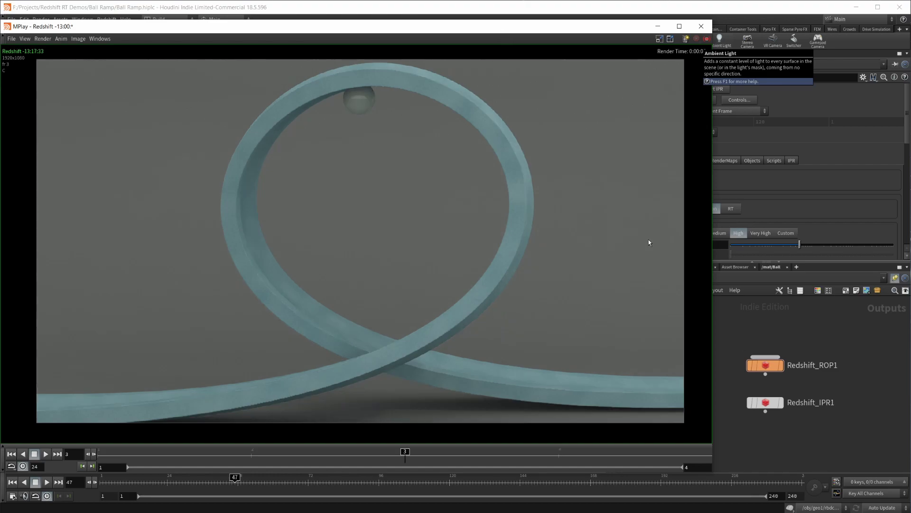
key("Left")
key("Right")
key("Left")
key("Right")
key("Left")
key("Right")
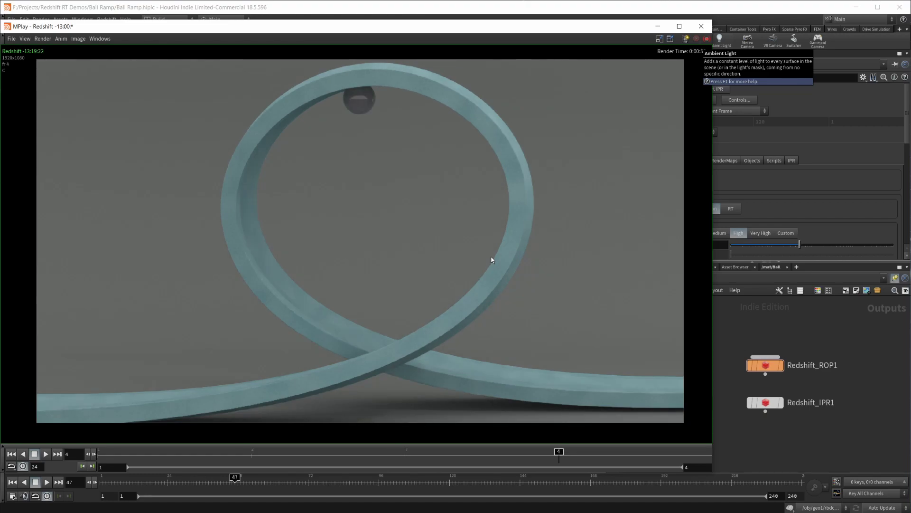
key("Left")
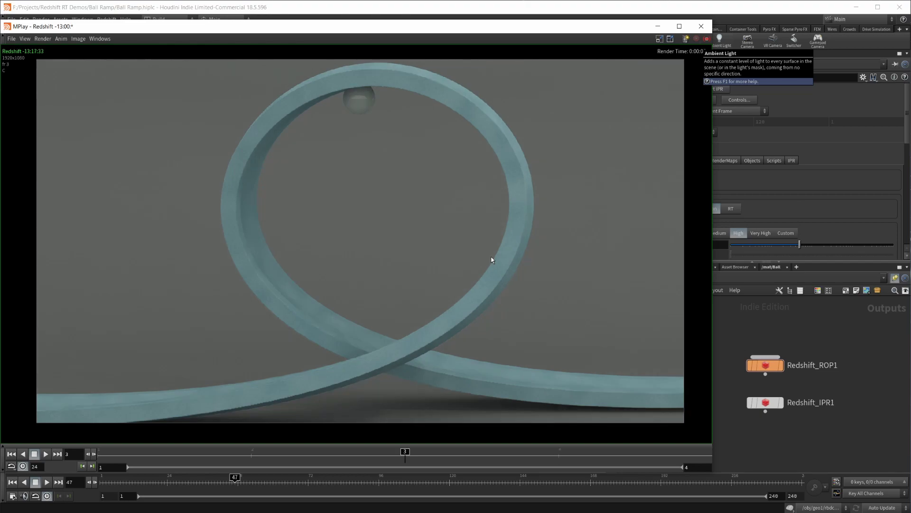
key("Right")
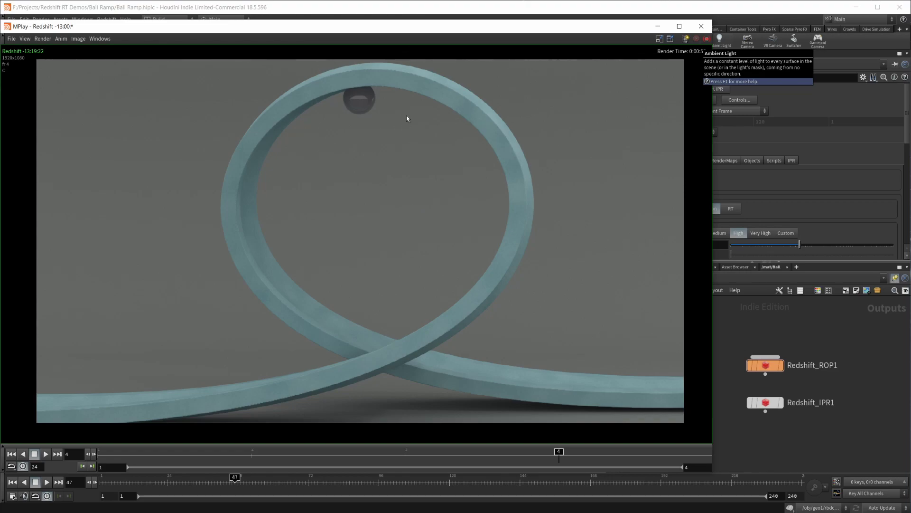
key("Left")
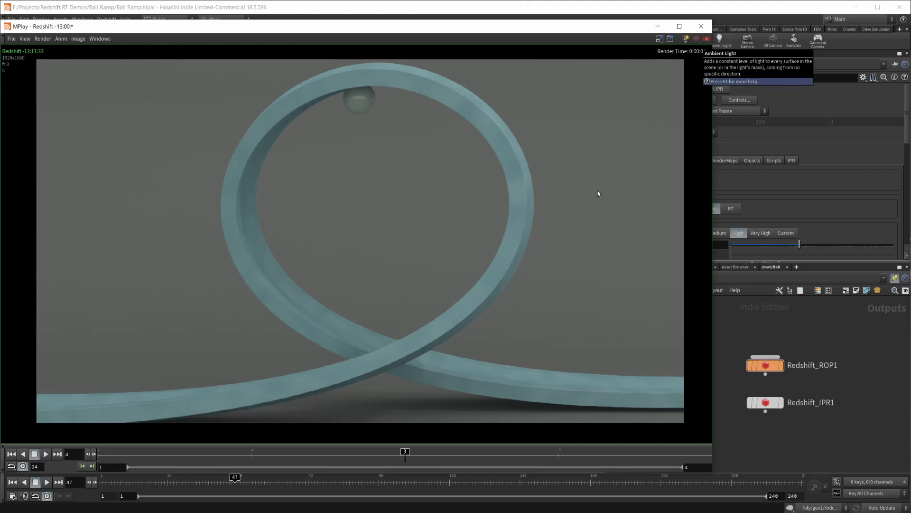
- Open the /mat/Ball network and select Material1 to display its shader parameters
left_click(778, 270)
middle_click_drag(796, 331, 716, 310)
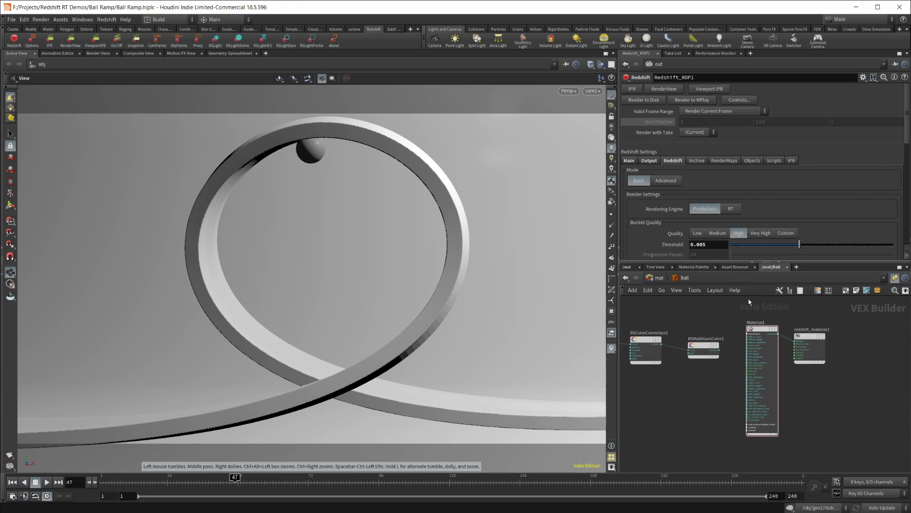
left_click(768, 331)
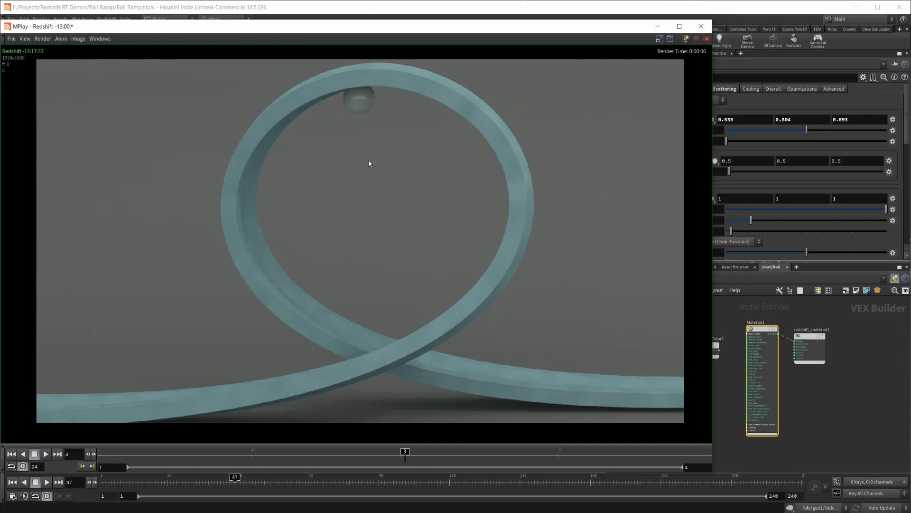
- Close the MPlay window holding the ball ramp render
left_click(701, 26)
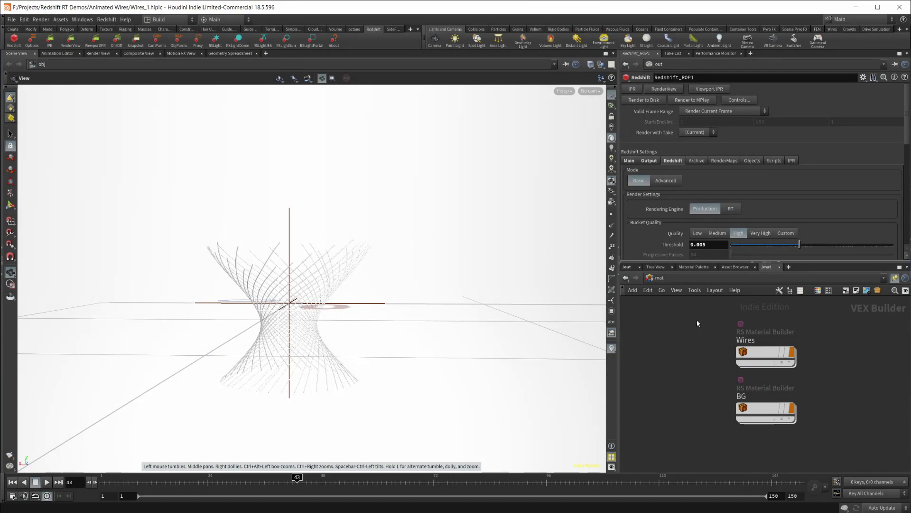
scroll(793, 187, "down", 1)
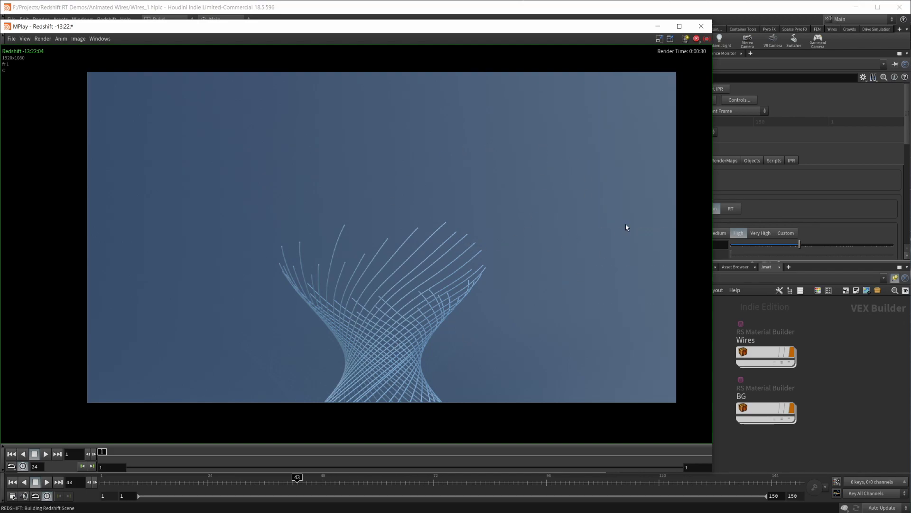
- Switch Redshift to the RT engine and render the wires scene into MPlay as frame 2
left_click(800, 195)
left_click(731, 208)
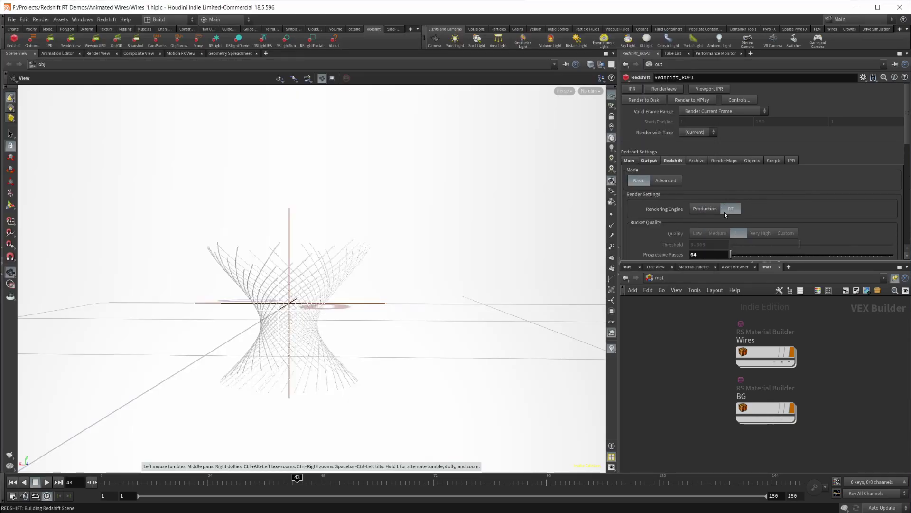
left_click(694, 100)
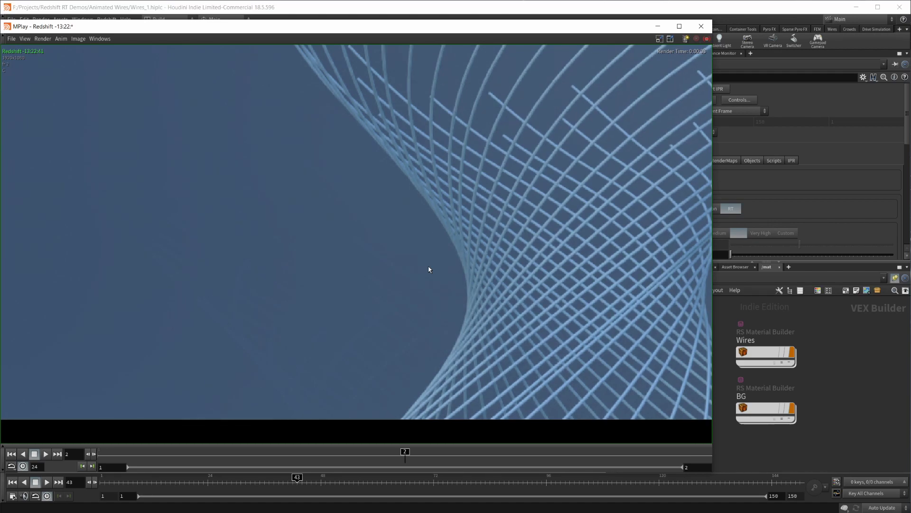
- Zoom and pan around the RT wires render in MPlay, then zoom back out to the full frame
scroll(429, 269, "down", 3)
scroll(468, 157, "up", 2)
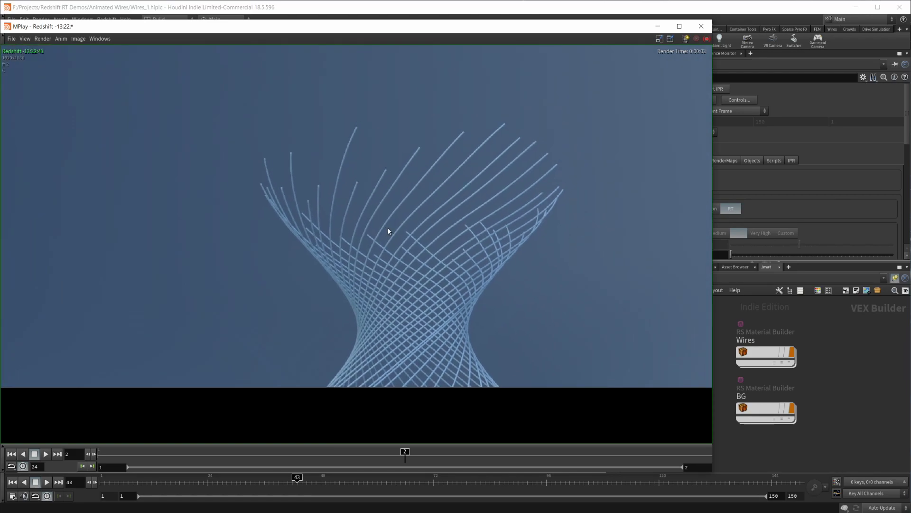
scroll(396, 231, "down", 2)
middle_click_drag(405, 231, 387, 291)
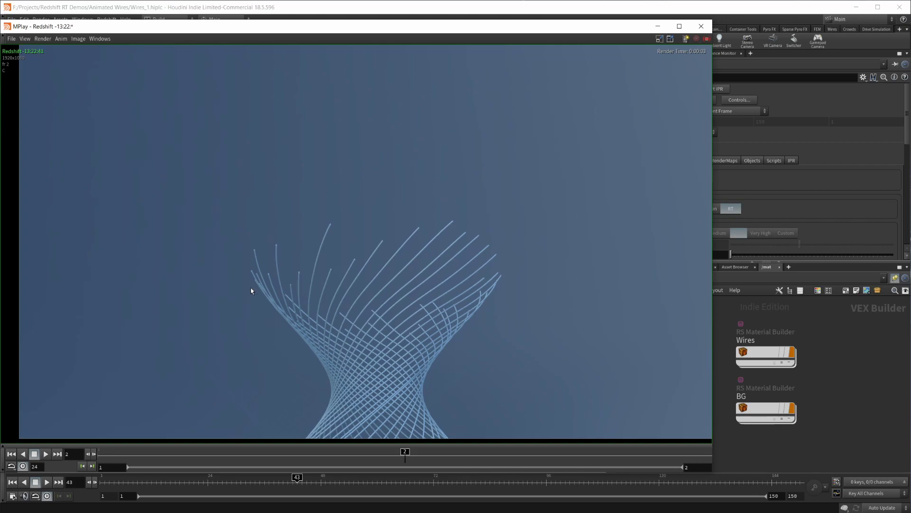
scroll(415, 151, "down", 1)
middle_click_drag(414, 150, 330, 273)
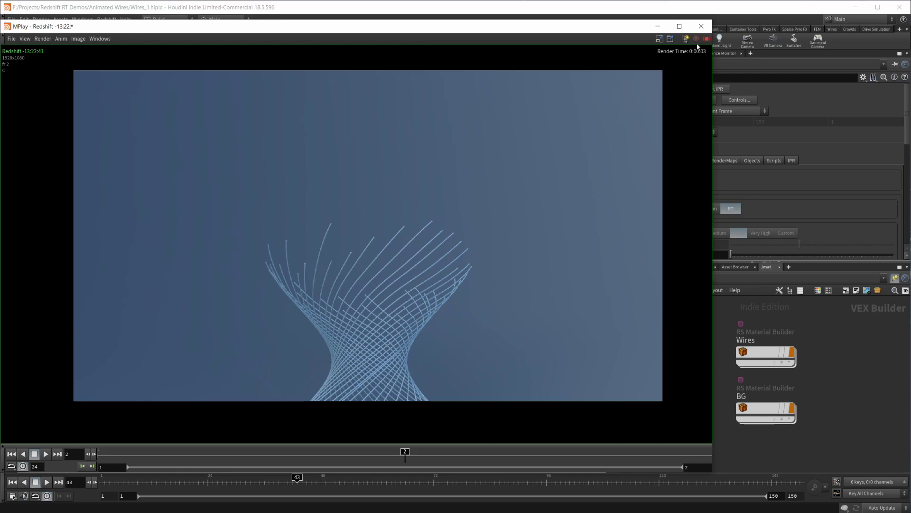
- Close MPlay, render the Hexagons scene with the Production engine into MPlay, and enlarge the viewer
left_click(701, 26)
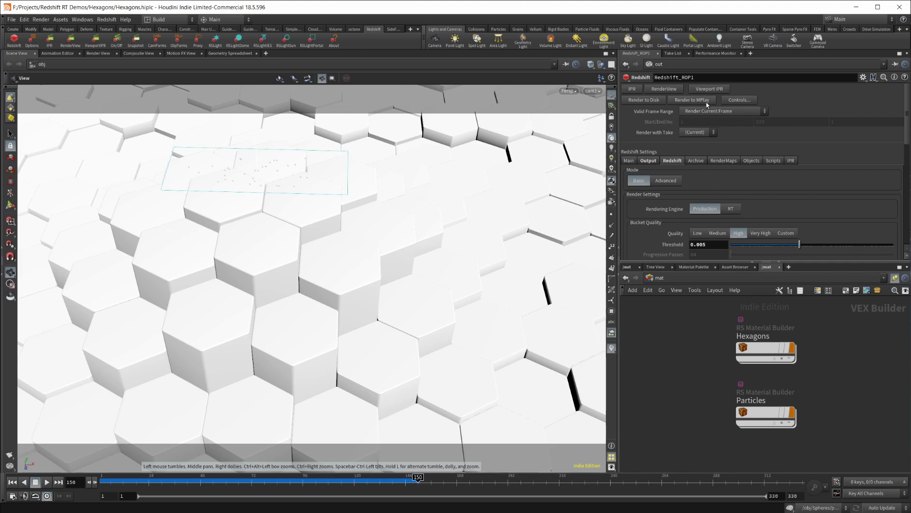
left_click(692, 100)
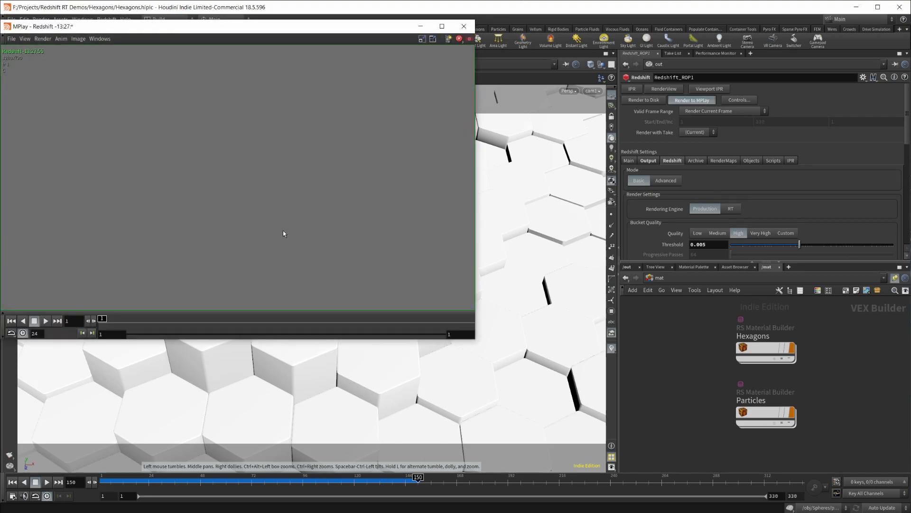
left_click_drag(488, 346, 617, 413)
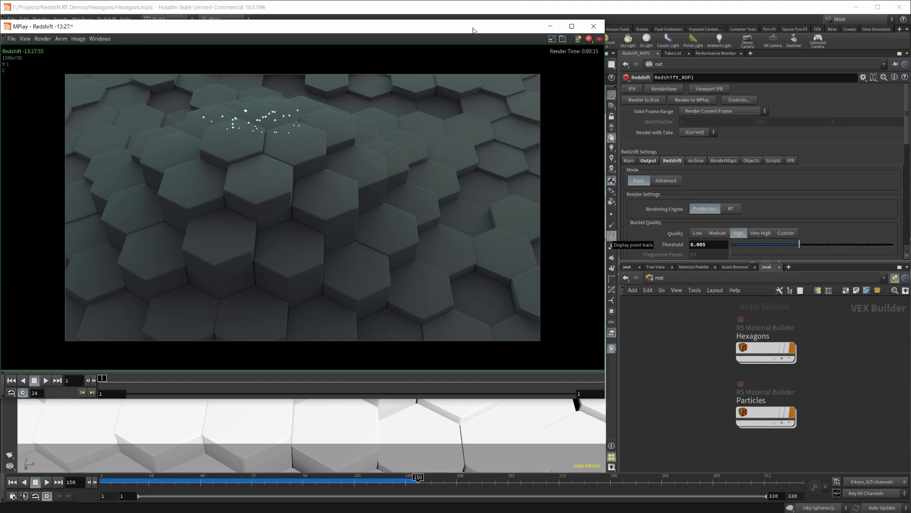
left_click_drag(474, 27, 491, 39)
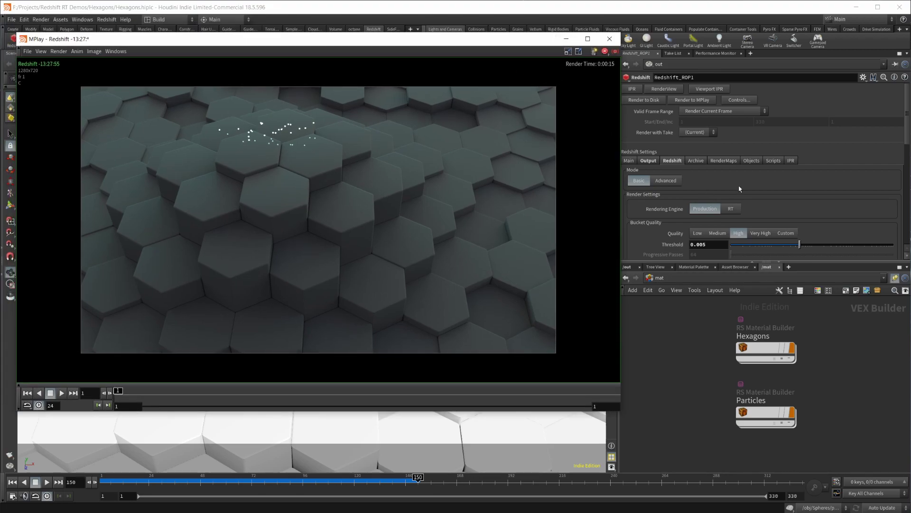
- Render the hexagons with the RT engine as MPlay's second frame and enlarge the viewer
left_click(731, 209)
left_click(699, 101)
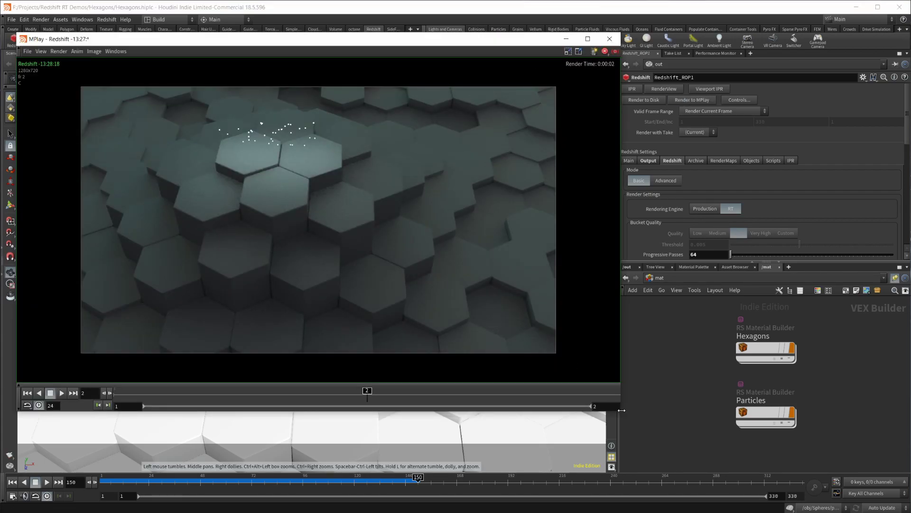
left_click_drag(620, 412, 733, 461)
scroll(492, 224, "up", 3)
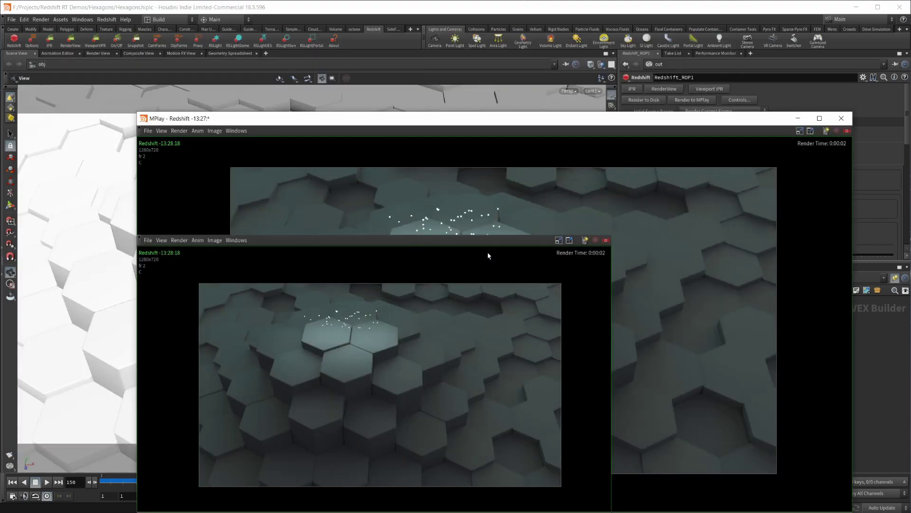
scroll(523, 265, "up", 2)
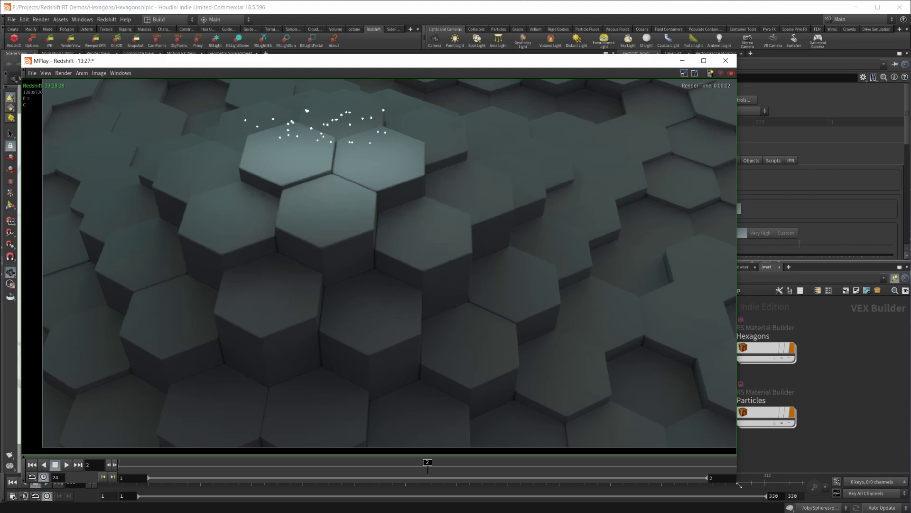
- Enlarge MPlay and flip between the Production frame 1 and RT frame 2 hexagon renders
left_click_drag(737, 482, 788, 500)
scroll(462, 280, "up", 1)
scroll(463, 280, "up", 1)
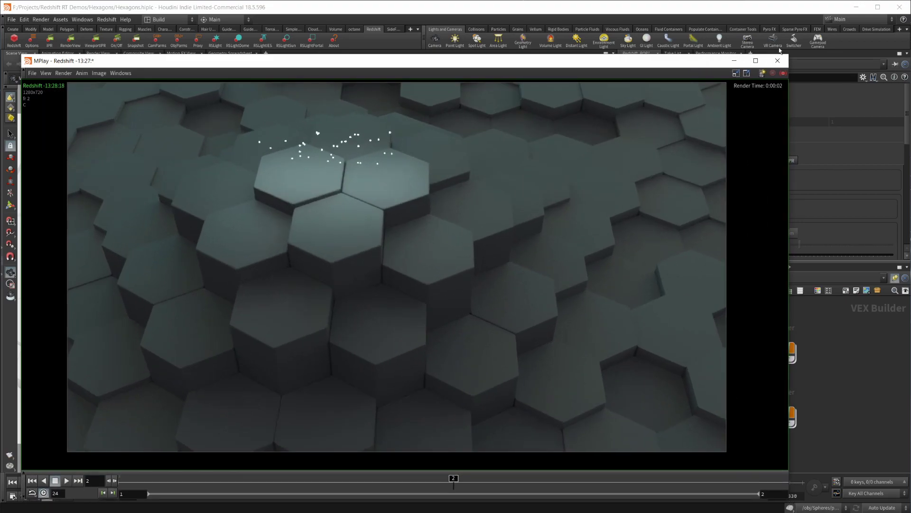
key("Left")
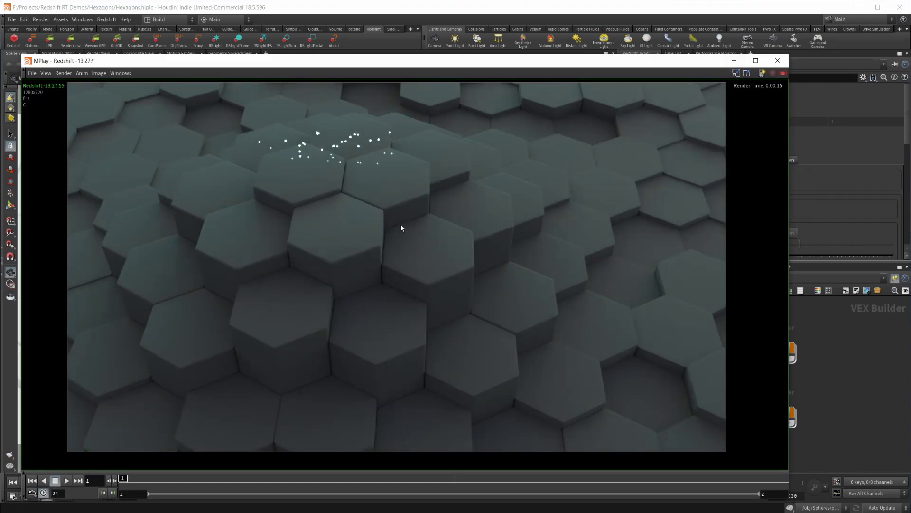
key("Right")
key("Left")
key("Right")
key("Left")
key("Right")
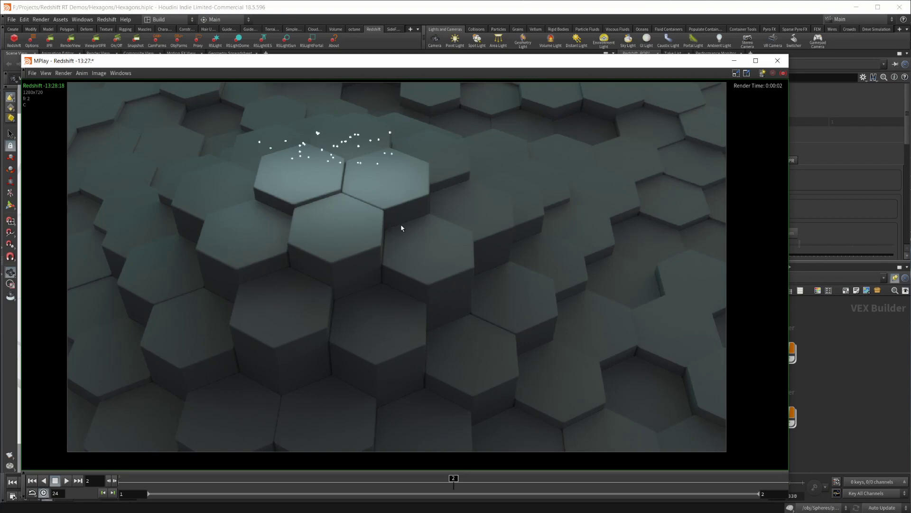
- Compare the two frames again, end on the 0:00:15 Production frame, and minimize MPlay
key("Left")
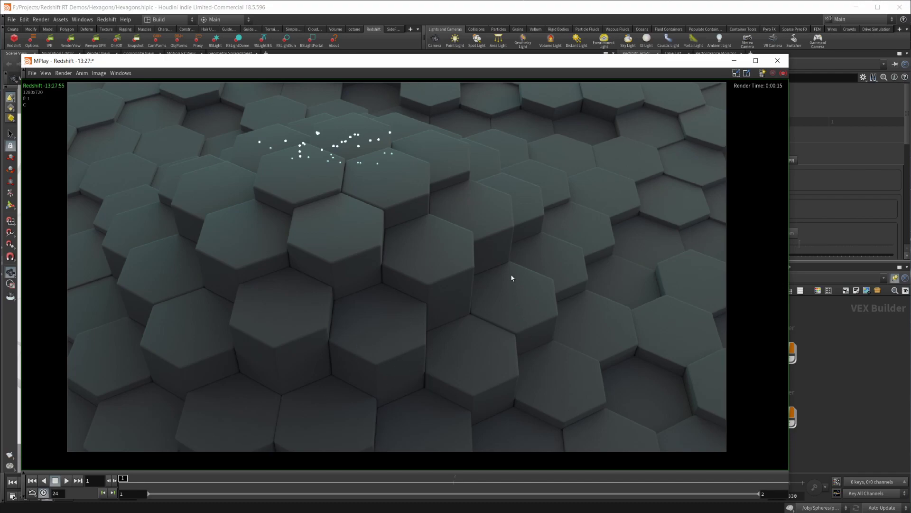
key("Right")
key("Left")
key("Right")
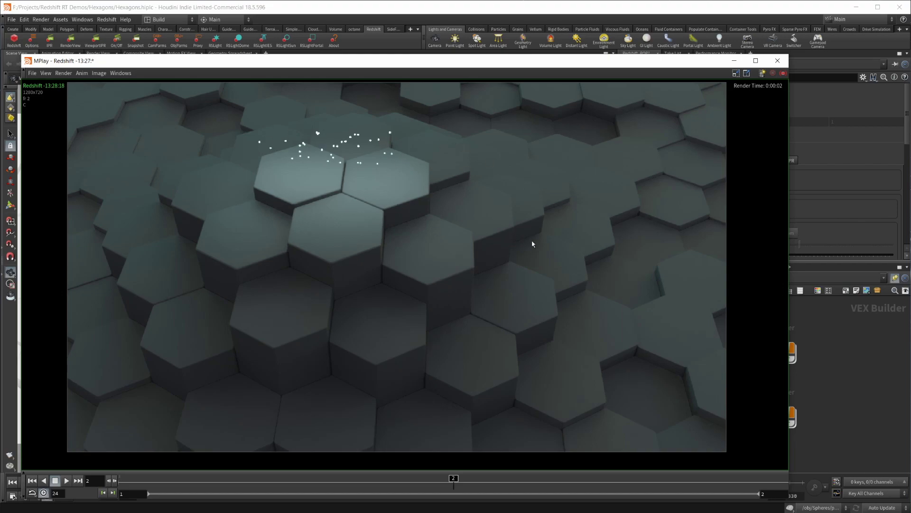
key("Left")
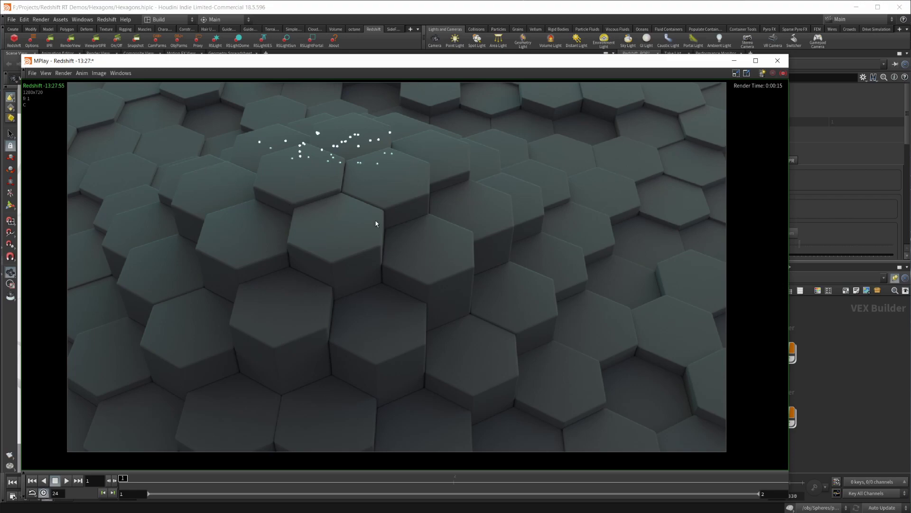
left_click(734, 60)
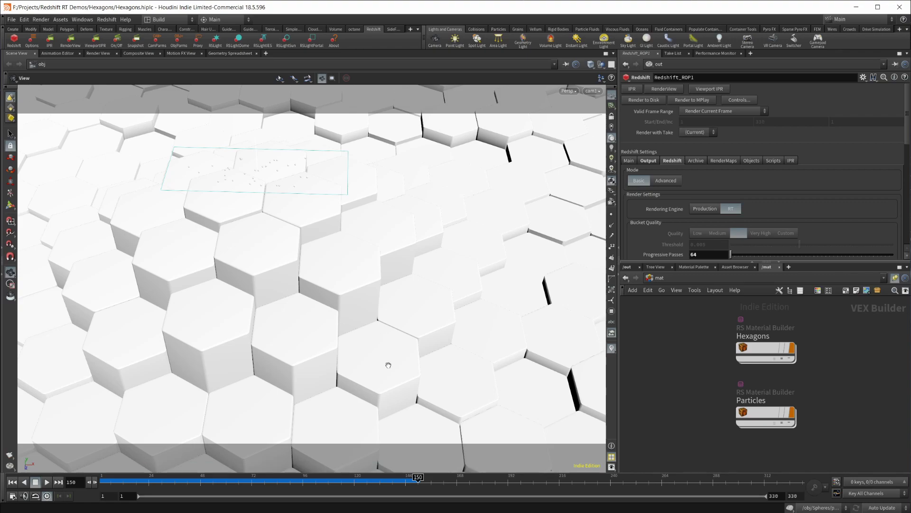
- Restore the minimized MPlay window with Alt+Tab
key("alt+Tab")
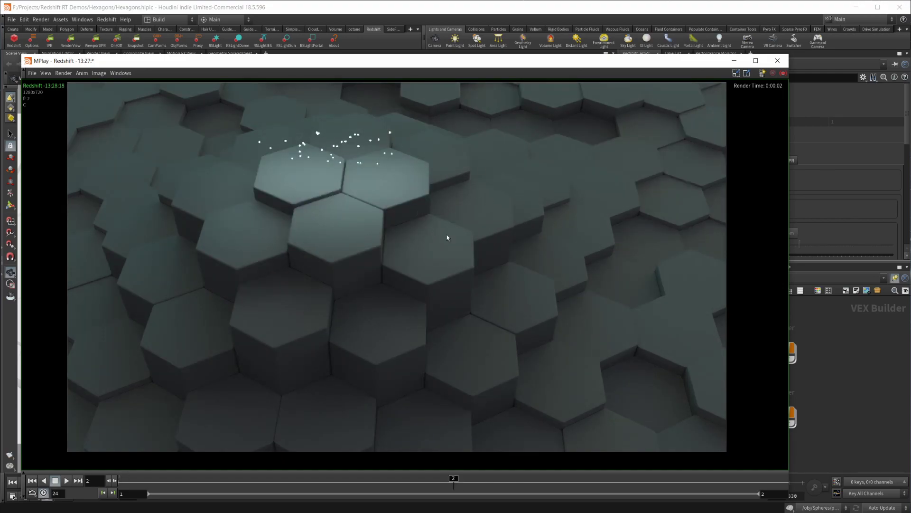
- Toggle between the 0:00:15 Production and 0:00:02 RT hexagon frames, ending on Production
key("Left")
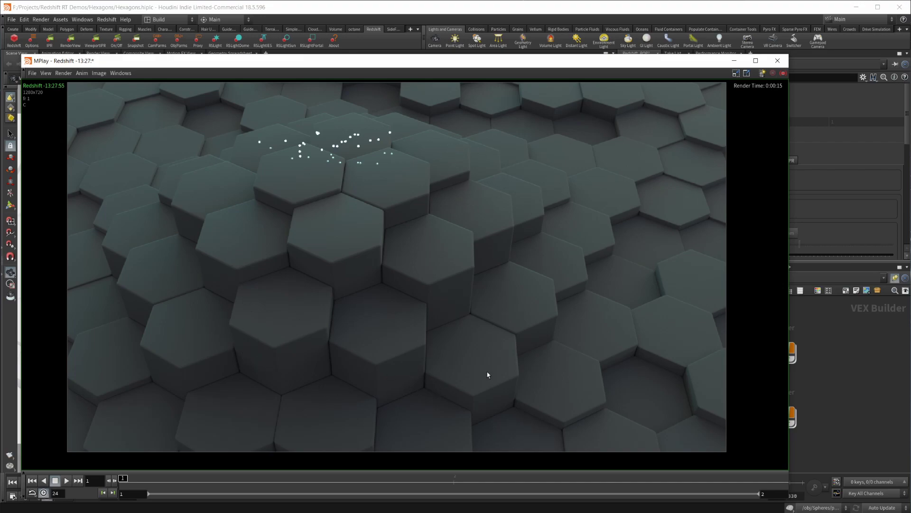
key("Right")
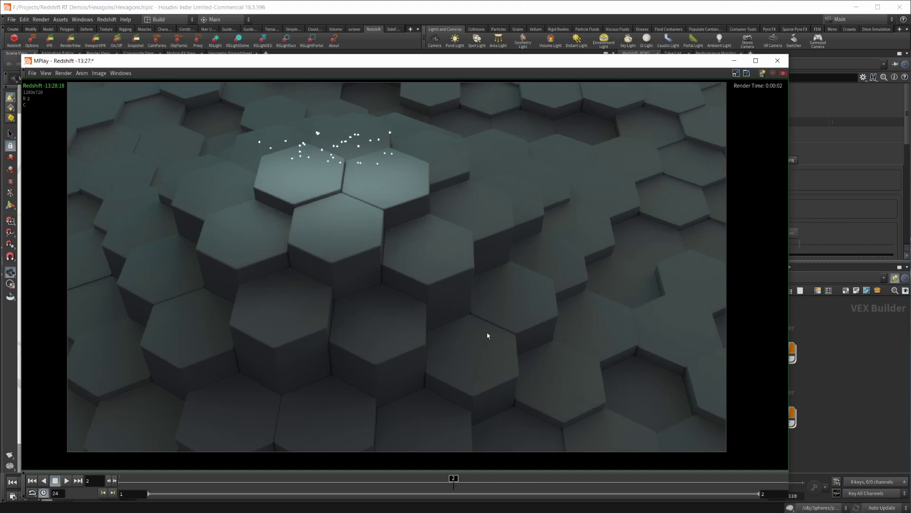
key("Left")
key("Right")
key("Left")
key("Right")
key("Left")
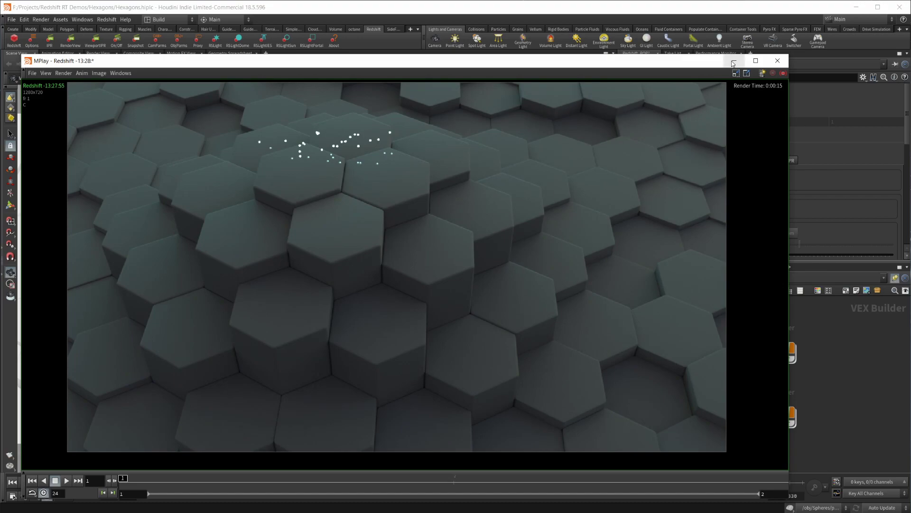
- Shift MPlay slightly left and zoom out to see the whole RT hexagon render
left_click_drag(588, 60, 636, 54)
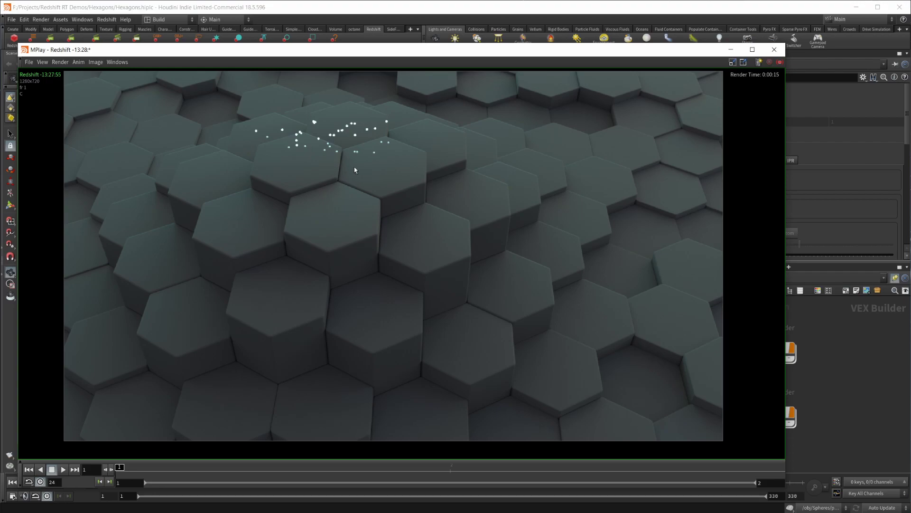
scroll(437, 199, "down", 2)
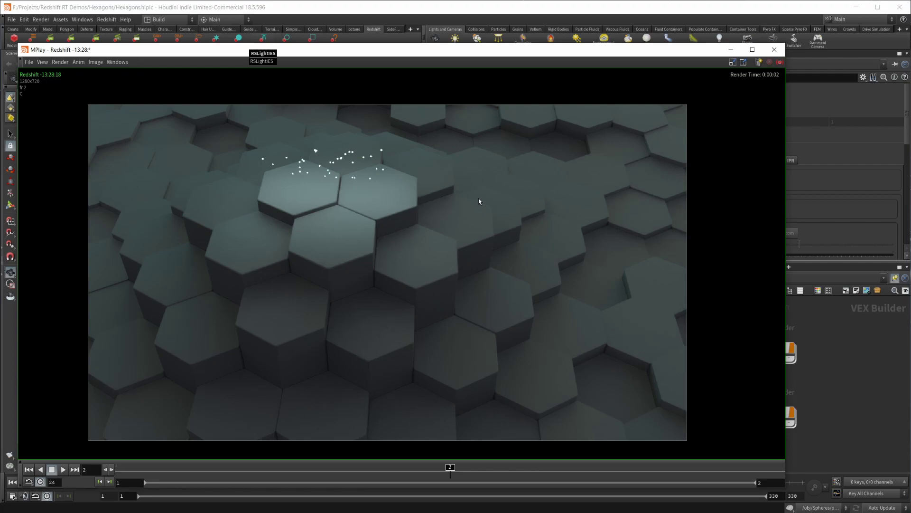
- Minimize MPlay and show the Redshift ROP's Advanced Globals settings
left_click(731, 49)
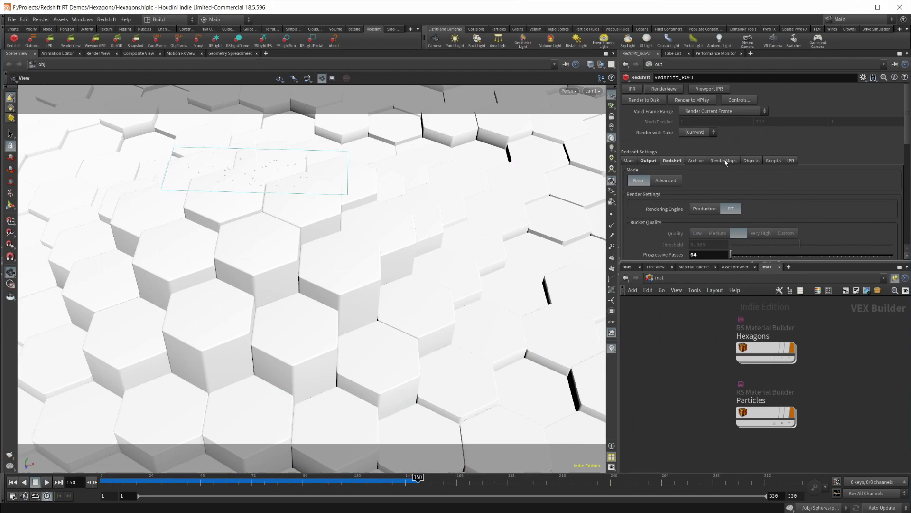
left_click(666, 180)
scroll(668, 204, "down", 5)
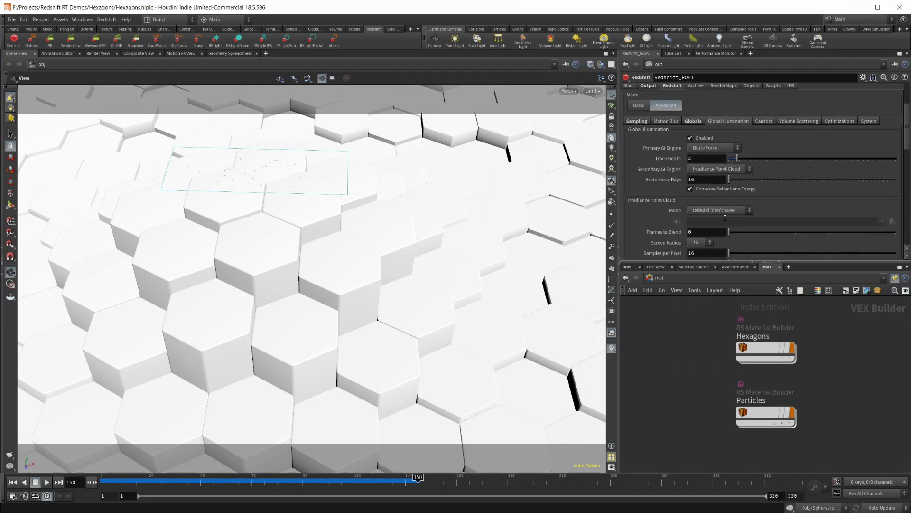
scroll(669, 225, "up", 3)
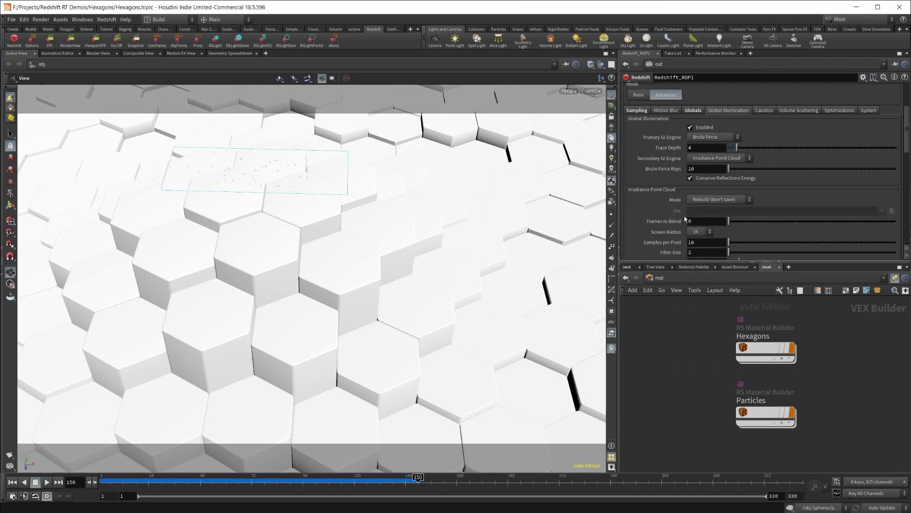
left_click(694, 112)
- Keep ACEScg as the OCIO rendering space under Rendering Color Space
scroll(674, 211, "down", 2)
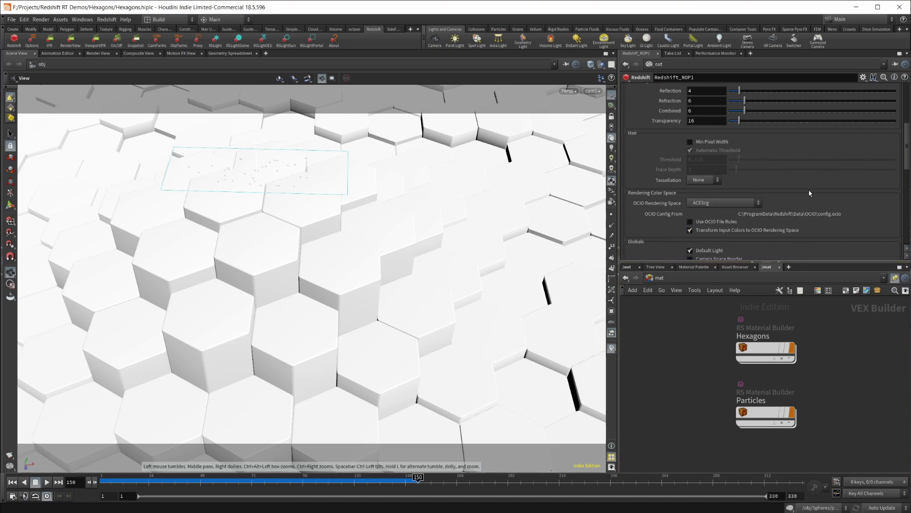
scroll(811, 192, "down", 2)
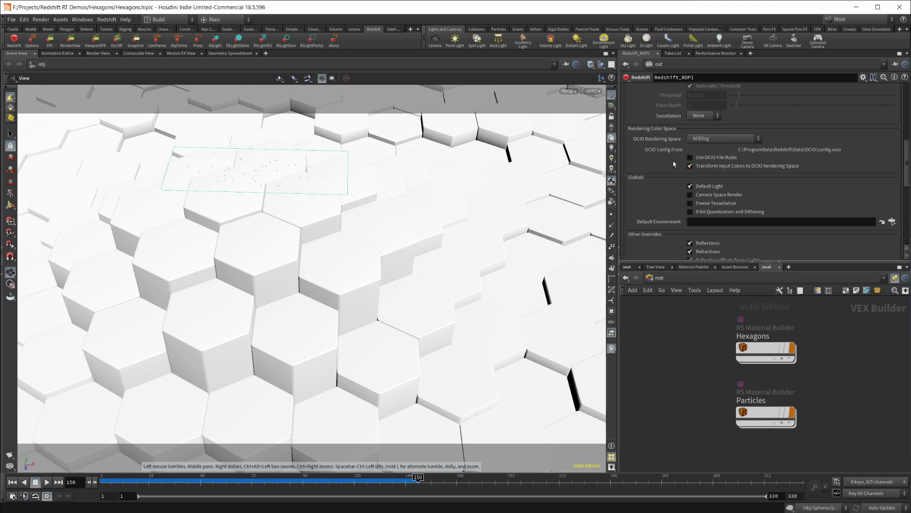
scroll(729, 187, "up", 2)
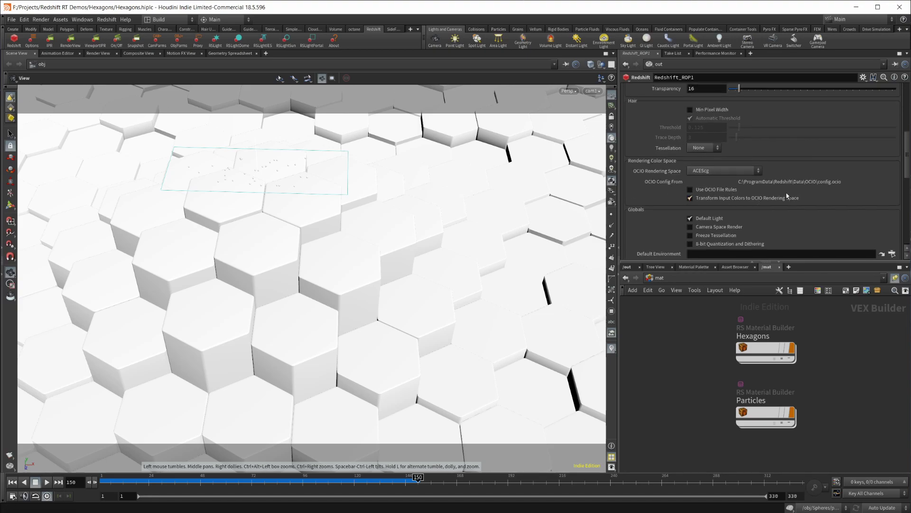
scroll(705, 194, "up", 1)
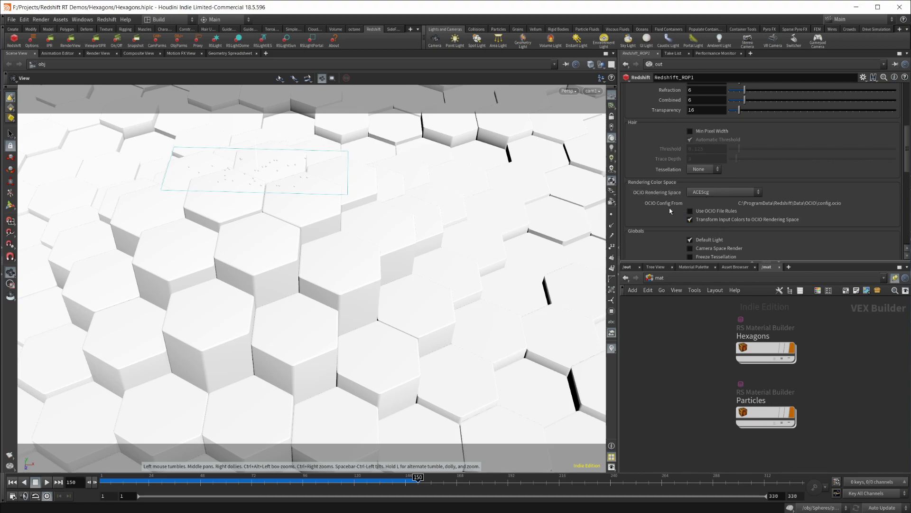
scroll(670, 208, "up", 1)
left_click(734, 214)
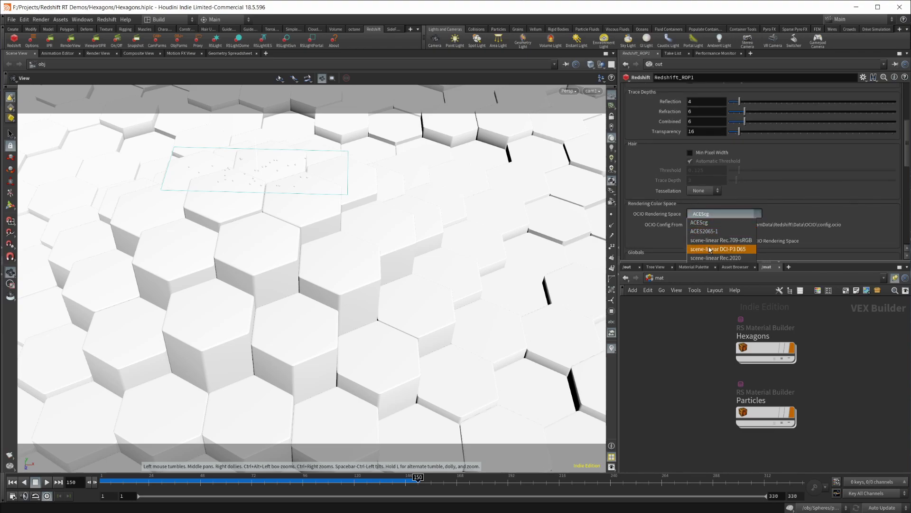
left_click(699, 223)
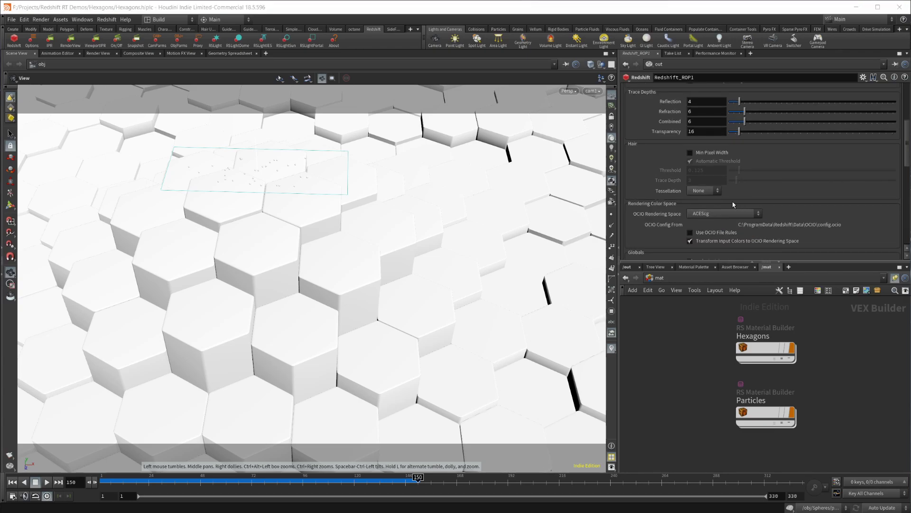